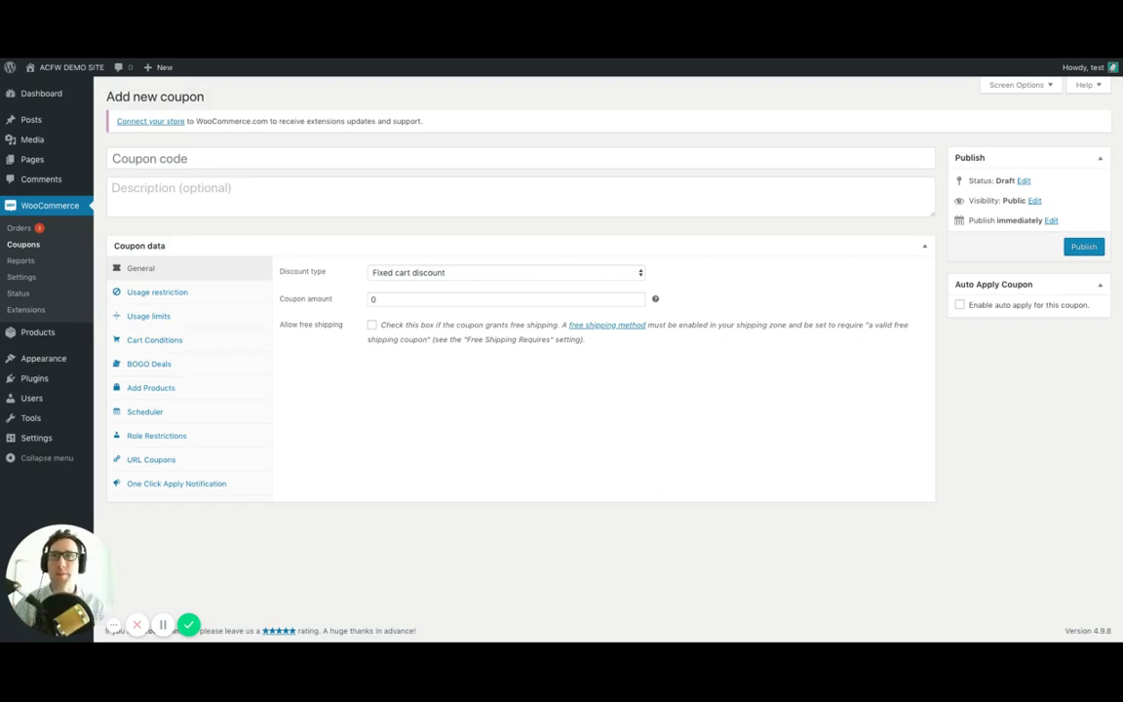
Step: Enable one click apply notifications for the coupon with the message "Congrats! You are eligible for some coupon deal.... click here to apply"
left_click(170, 482)
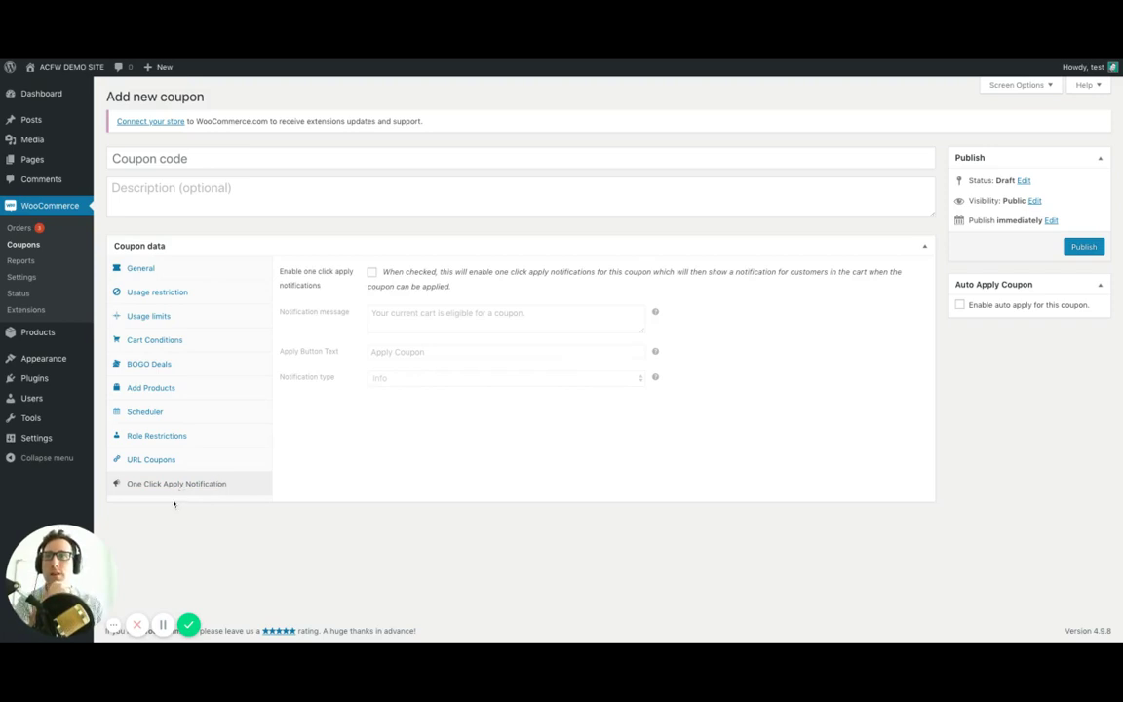
left_click(372, 273)
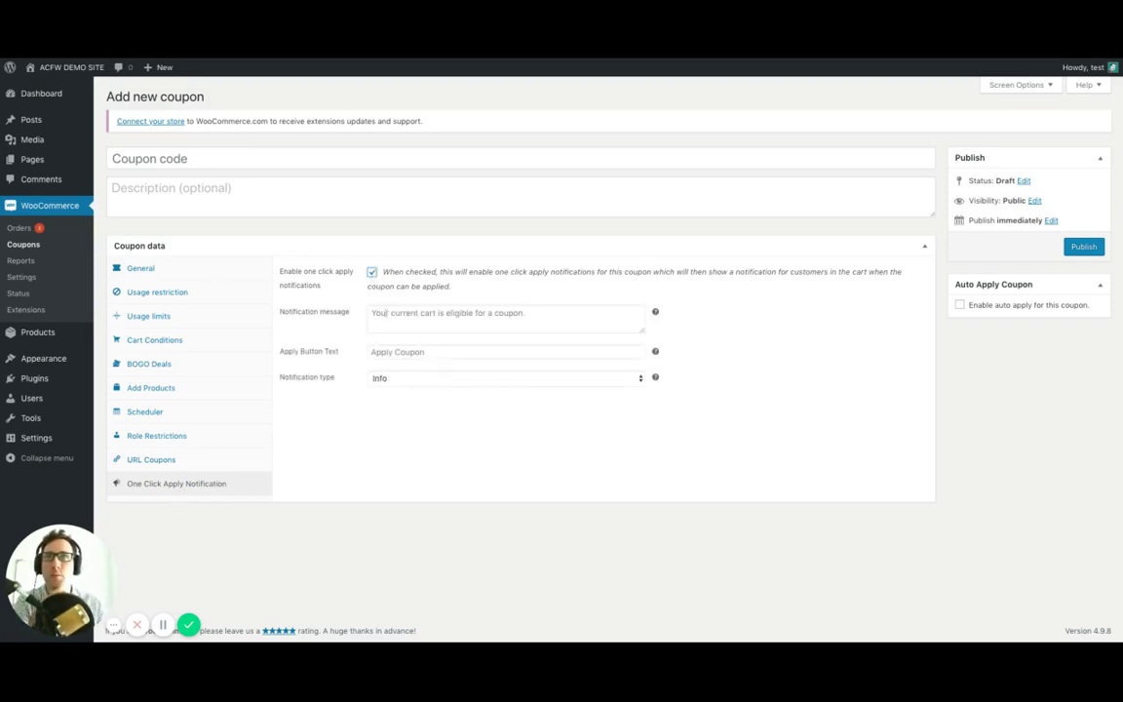
left_click(417, 313)
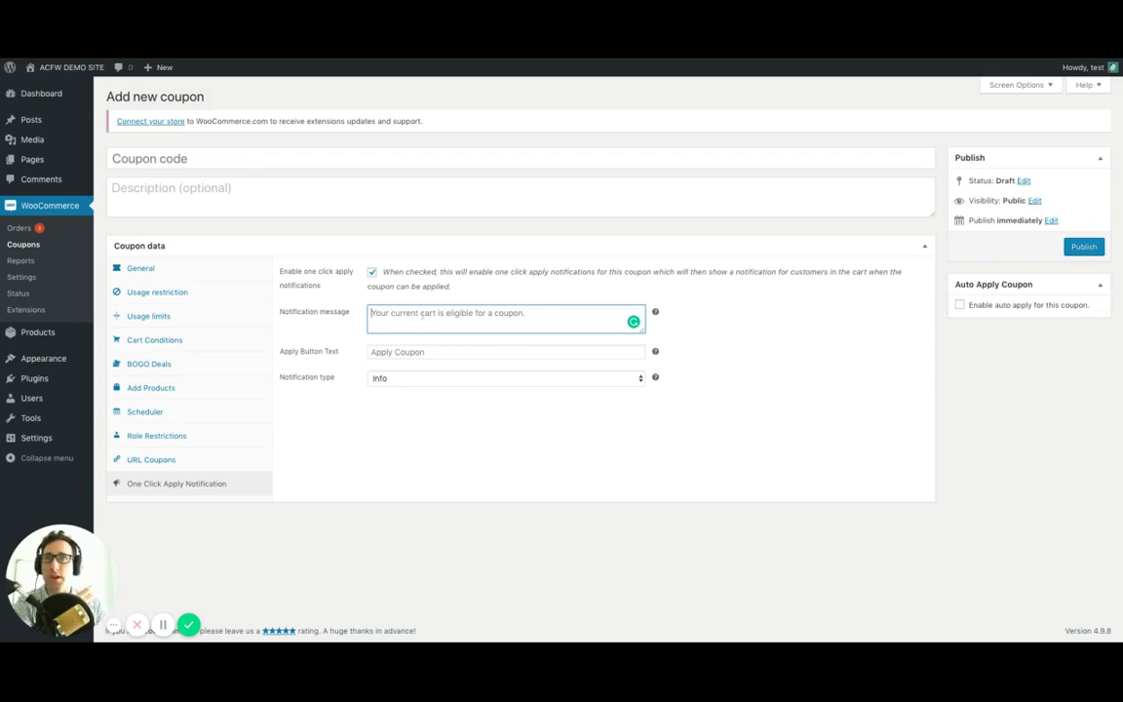
type("C")
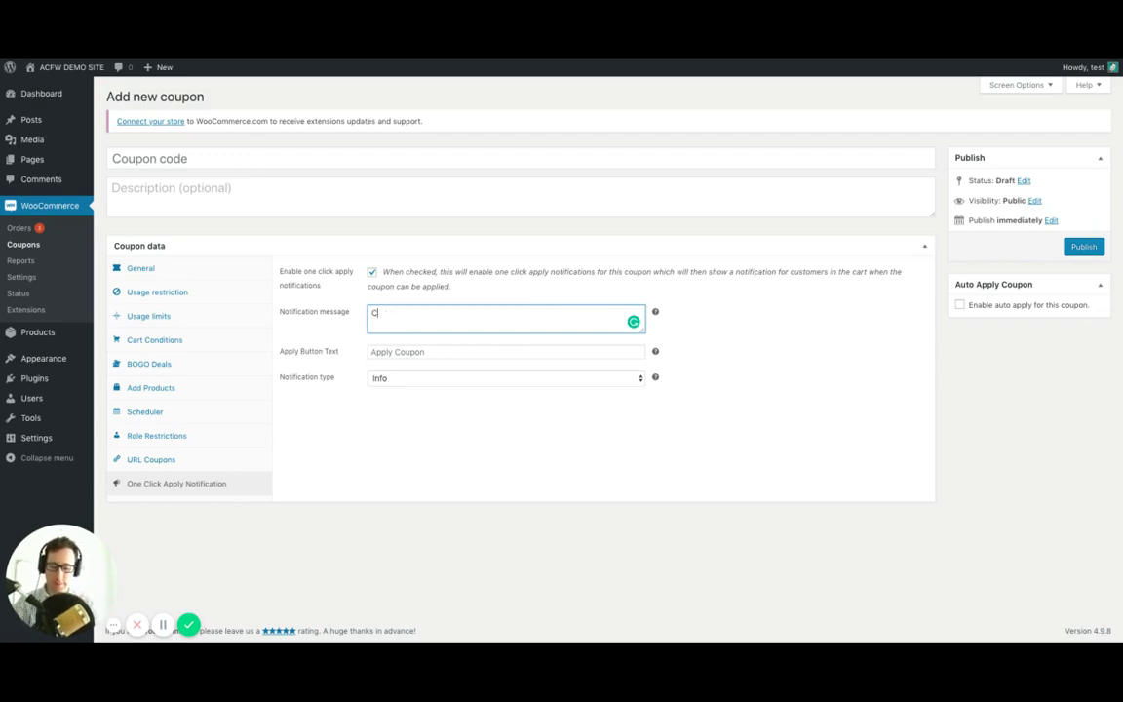
type("ongrats")
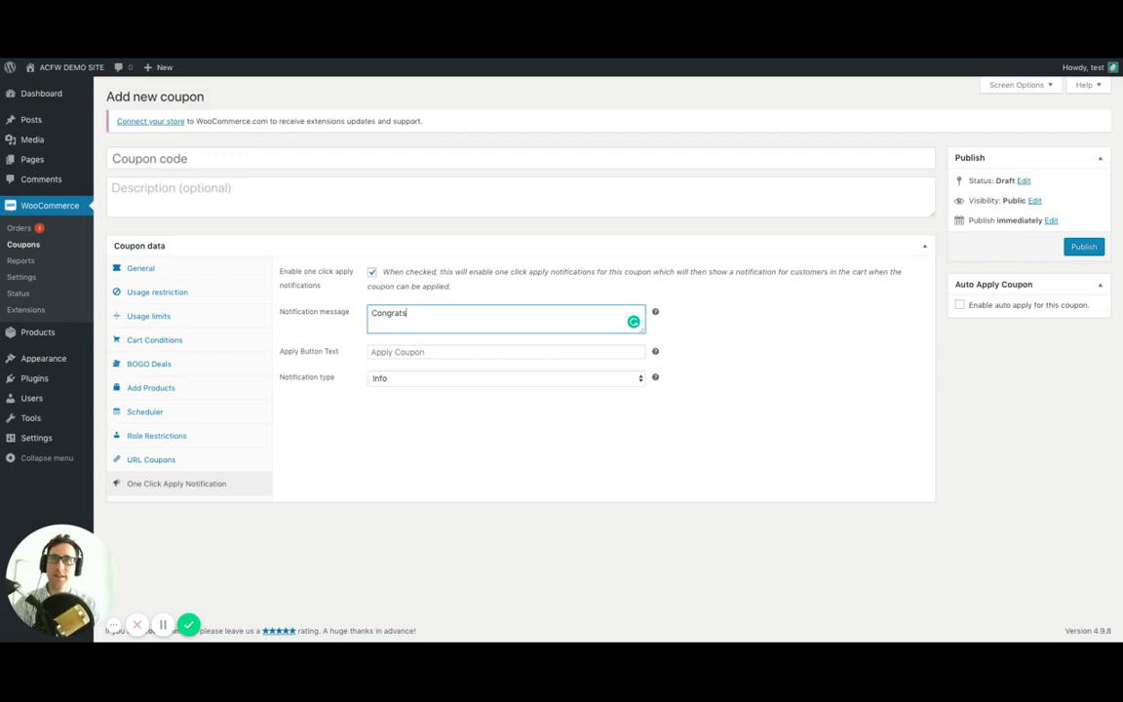
type("! You are eligi")
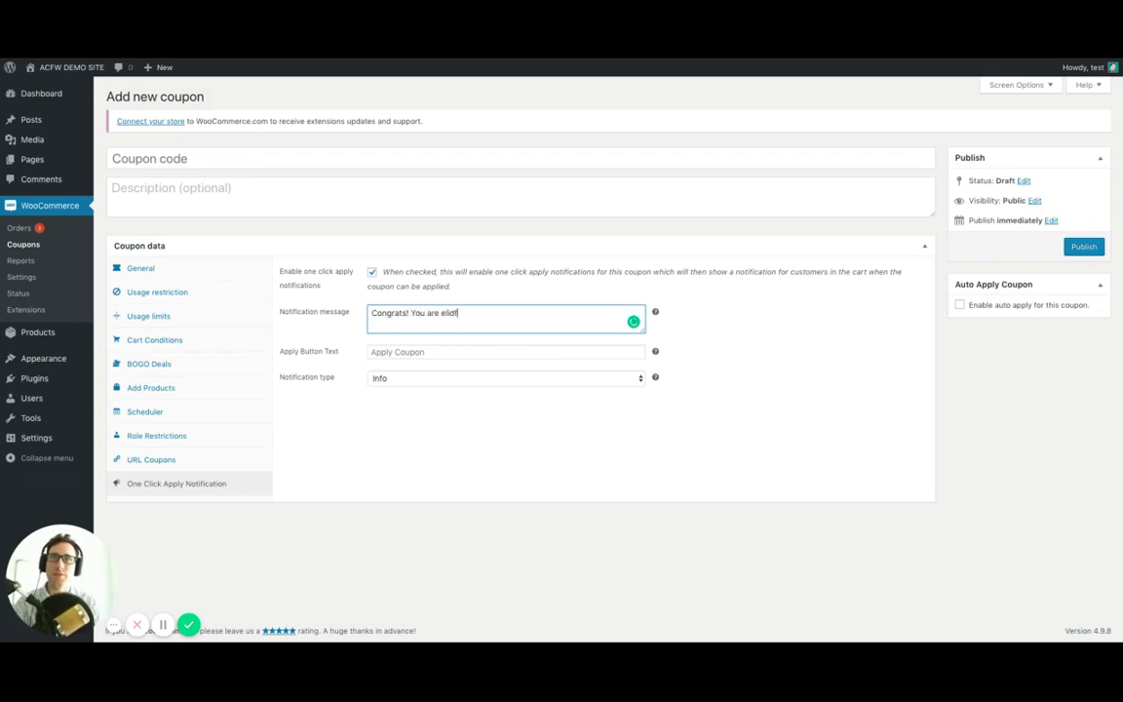
type("ble for ")
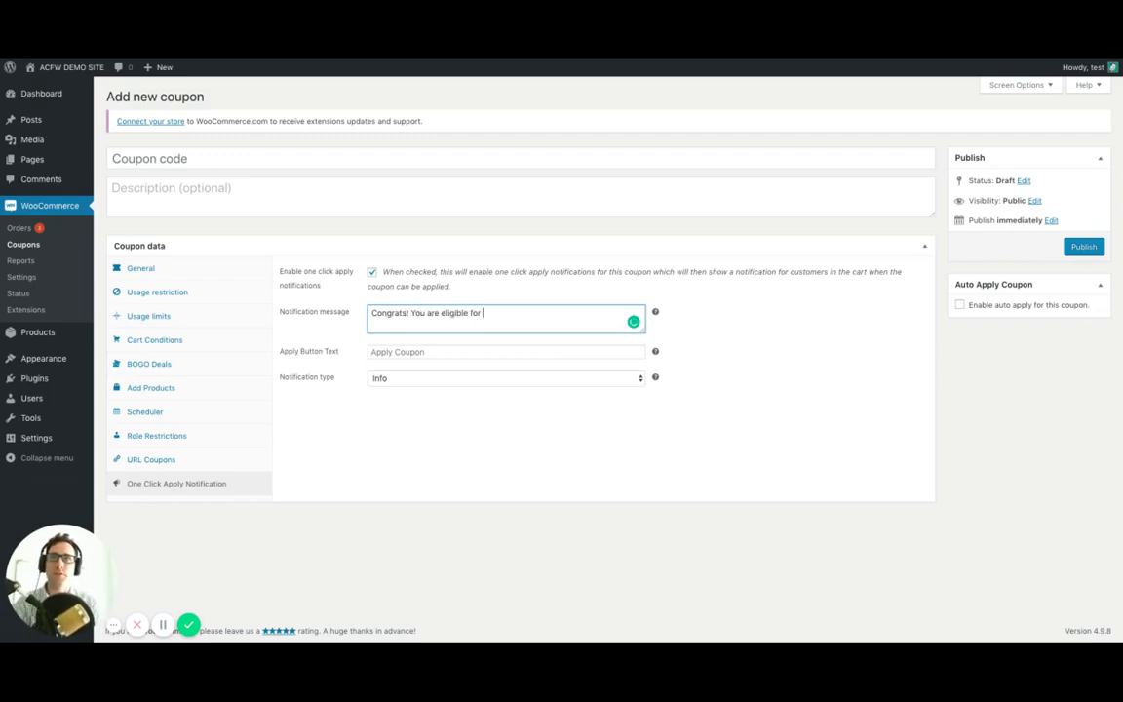
type("some coupon de")
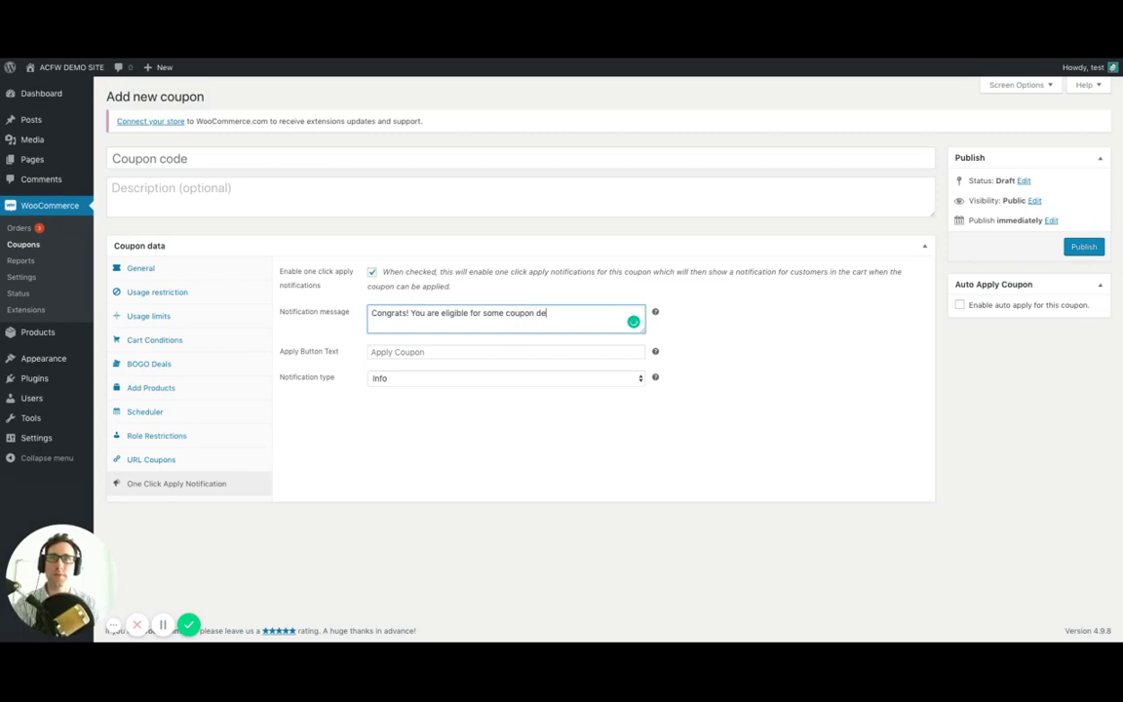
type("al... click ")
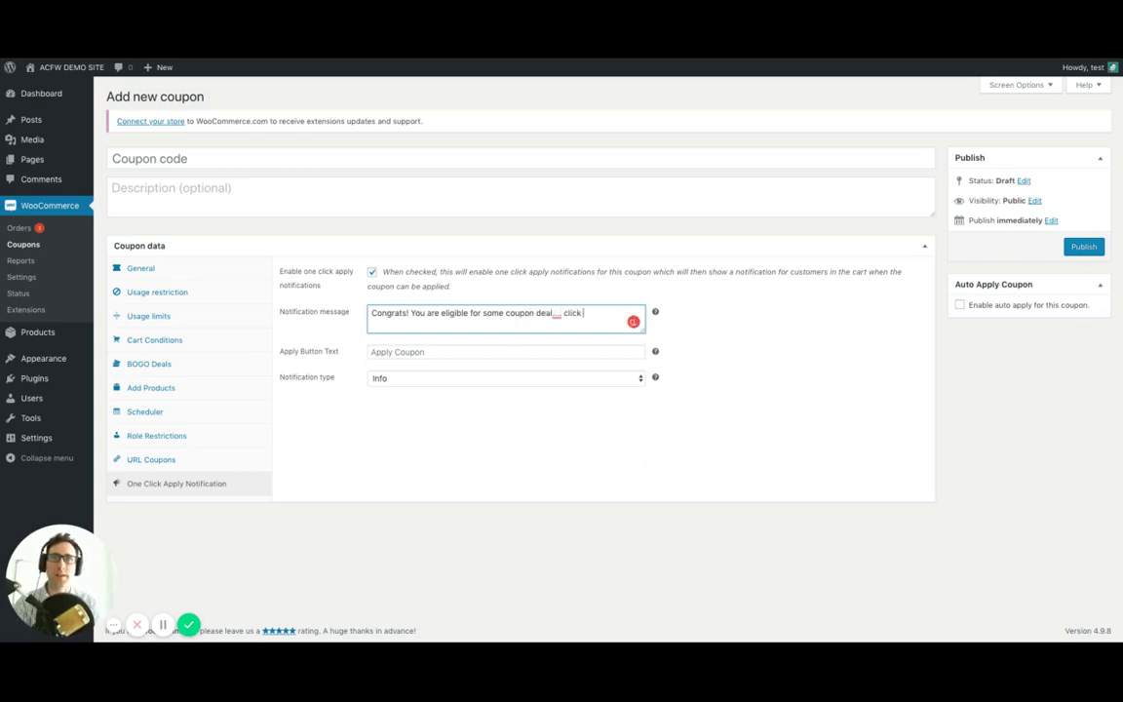
type("here to apply")
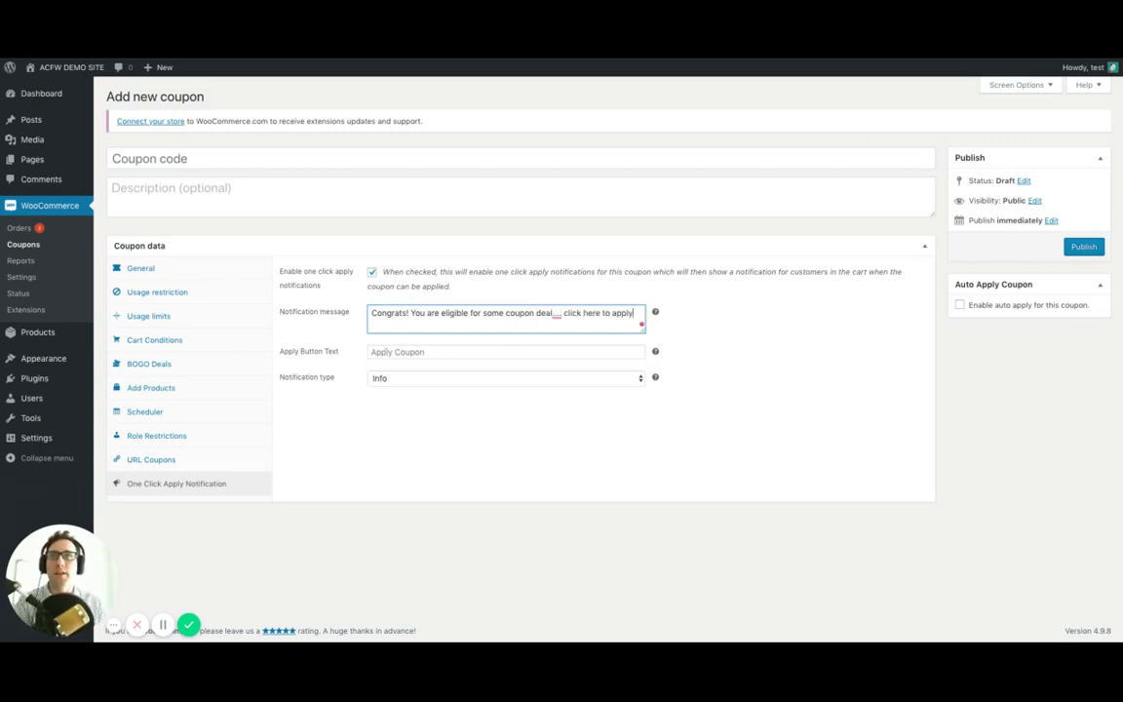
Step: Set the one click apply notification type to Success, leaving the apply button text at its default
key("Tab")
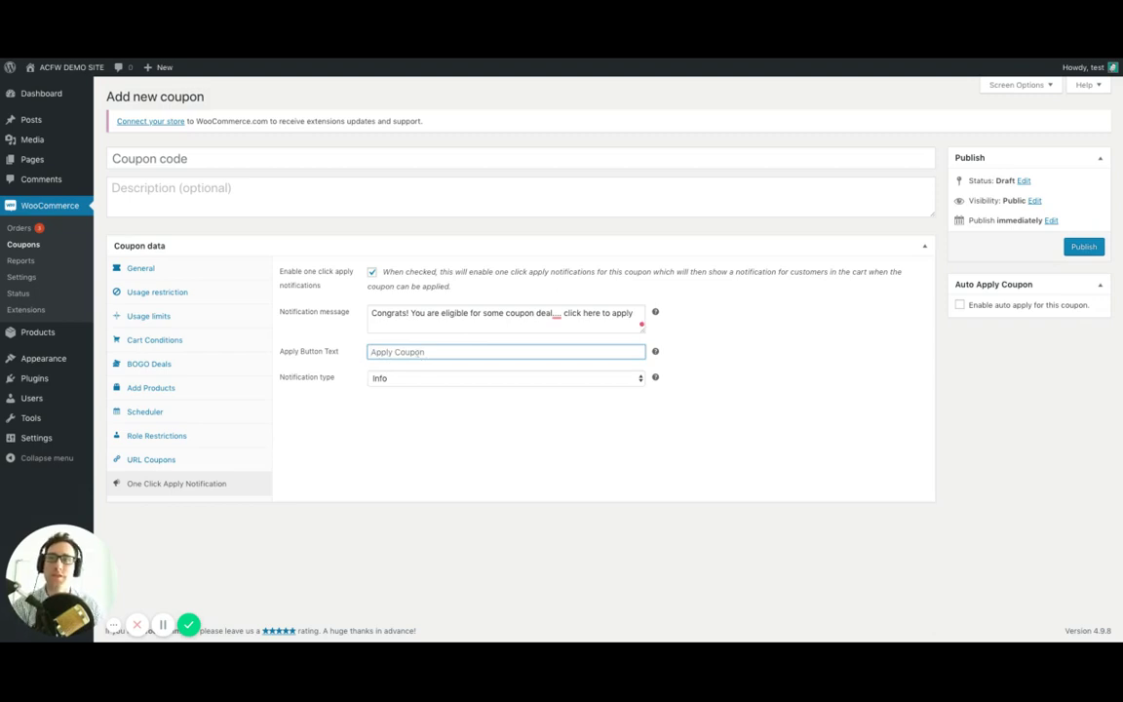
key("Tab")
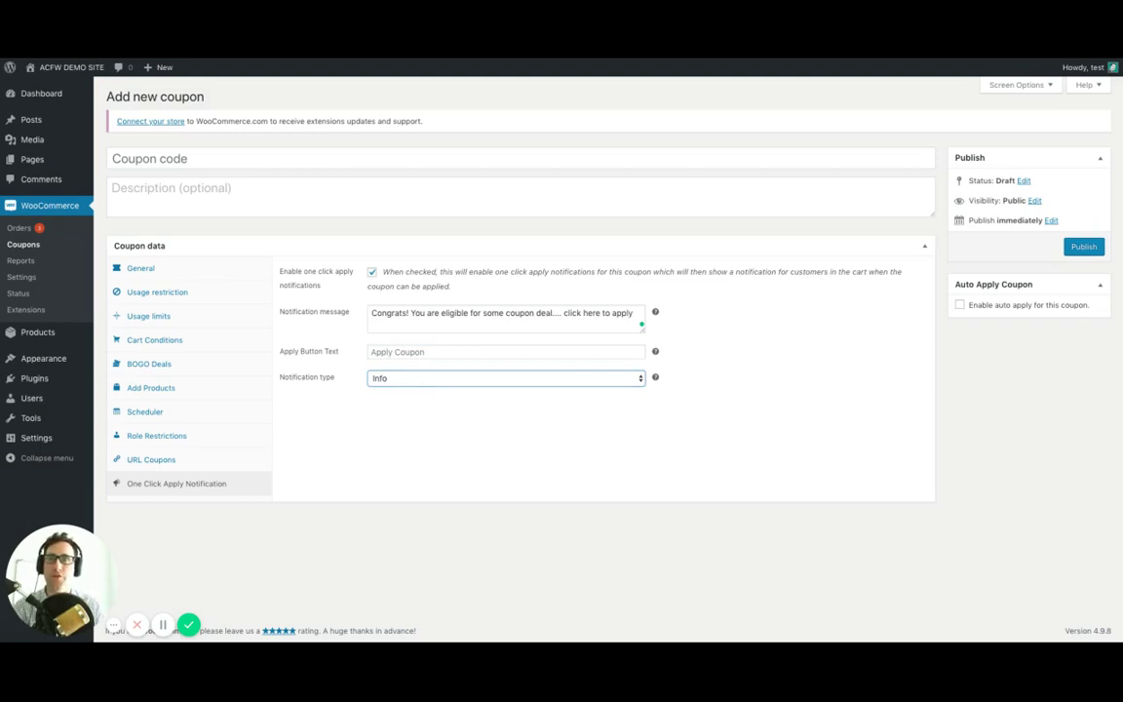
key("Down")
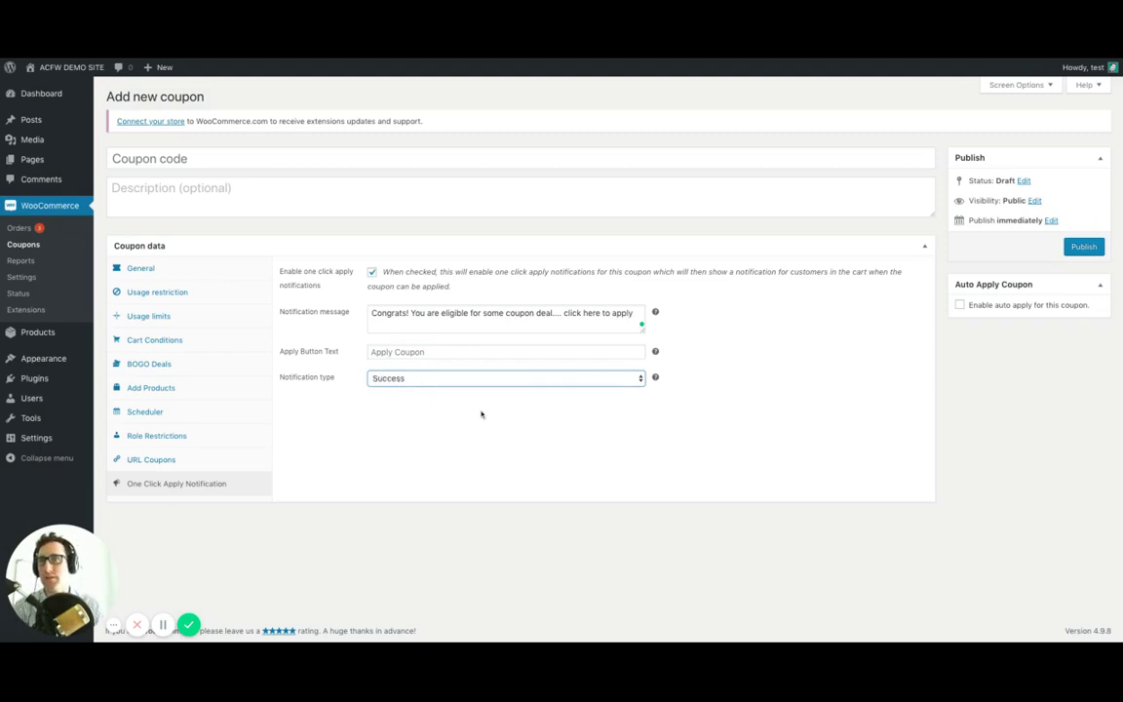
left_click(480, 416)
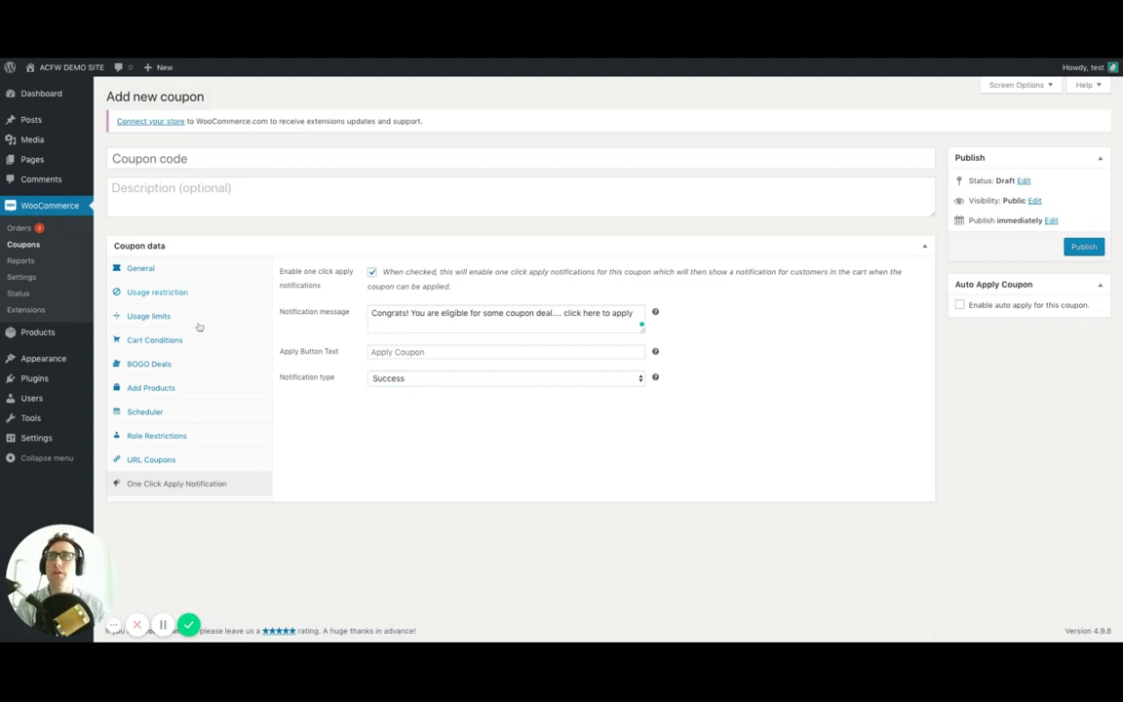
Step: Create a condition group in the coupon's cart conditions and start adding a condition to it
left_click(159, 342)
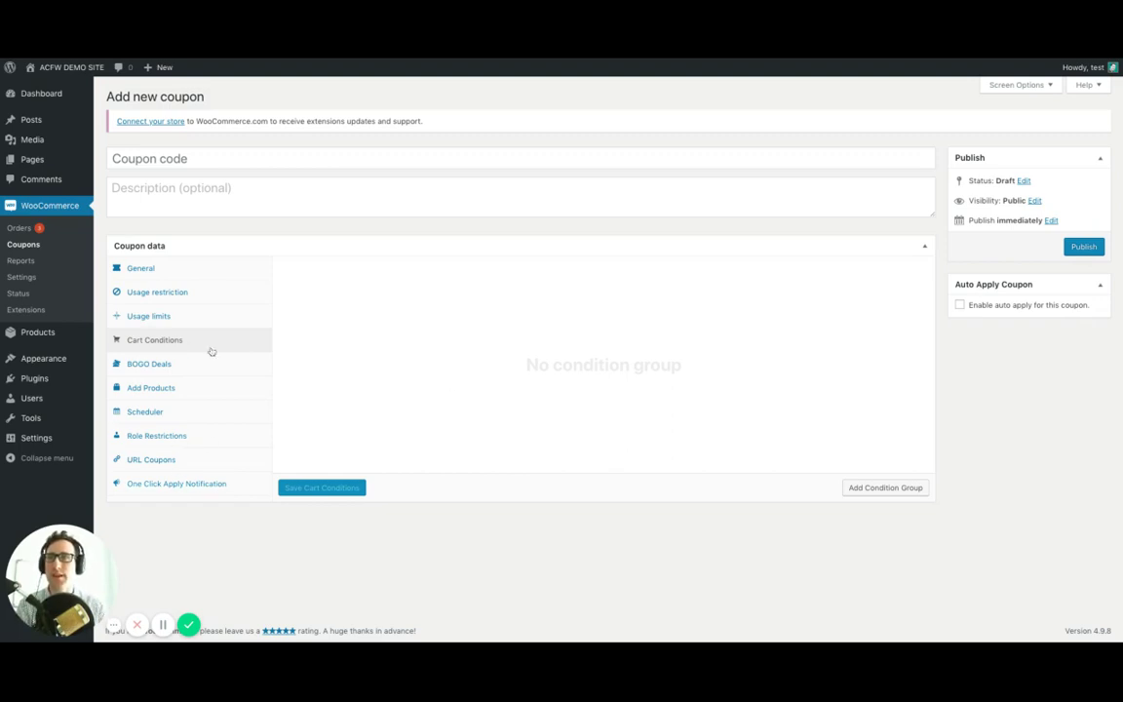
left_click(901, 490)
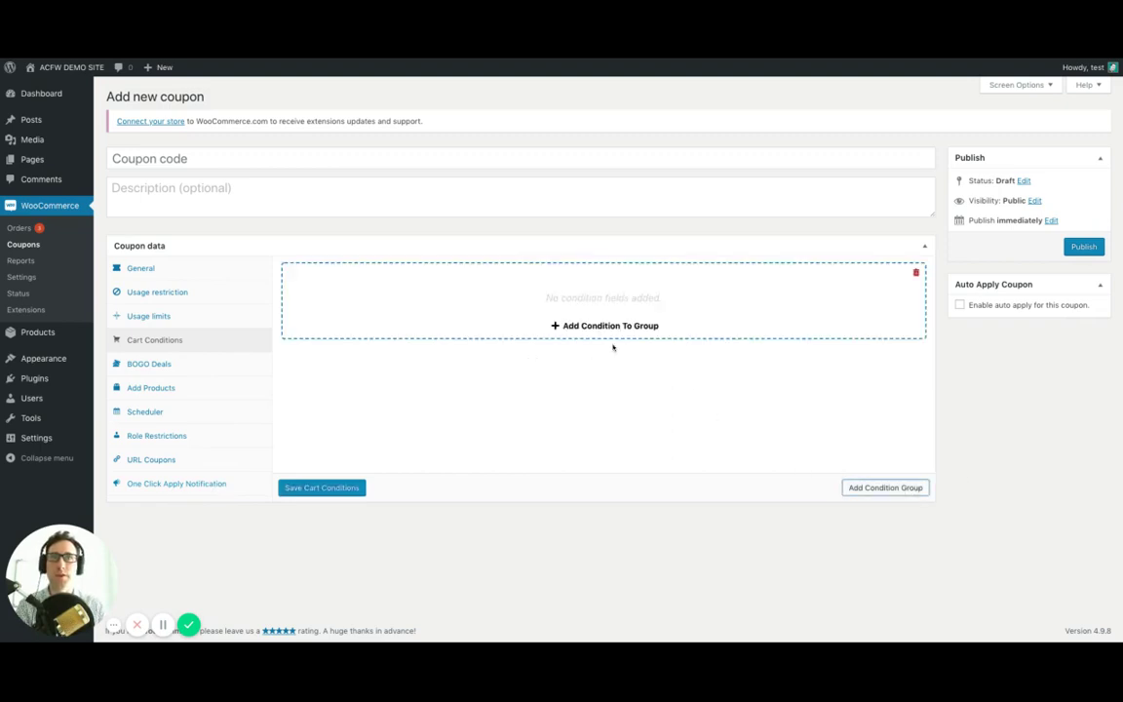
left_click(612, 327)
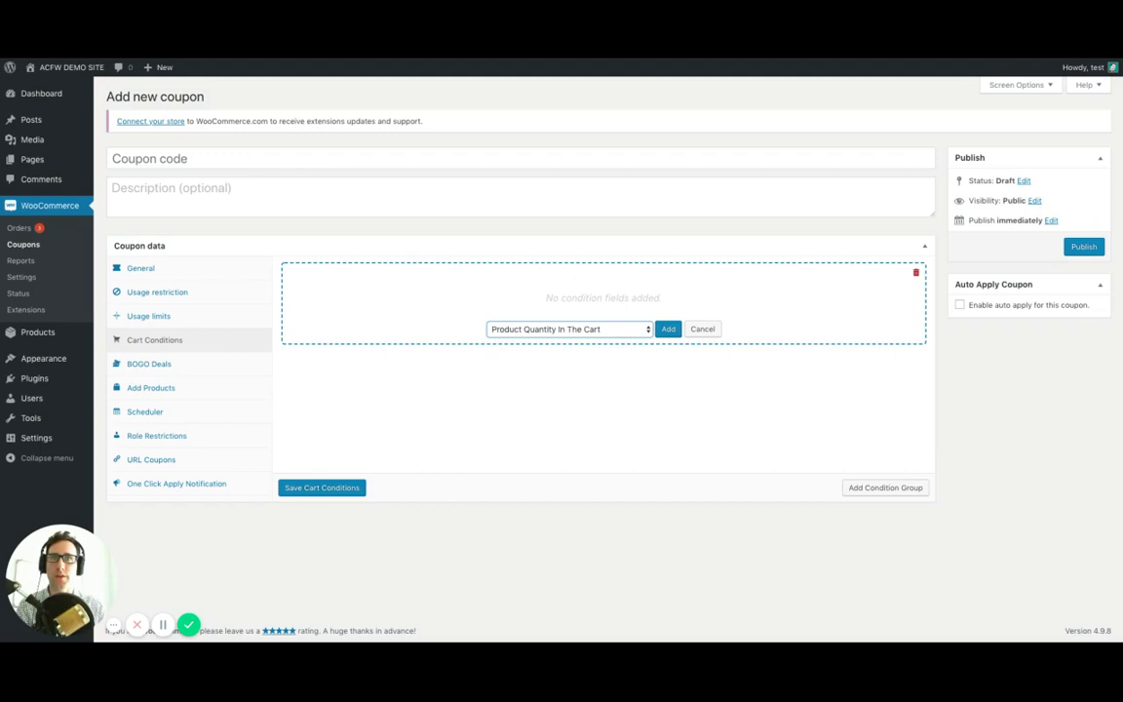
Step: Add a Product Category Exist In The Cart condition for the tshirts-clothing Tshirts category, and delete that condition again
left_click(546, 328)
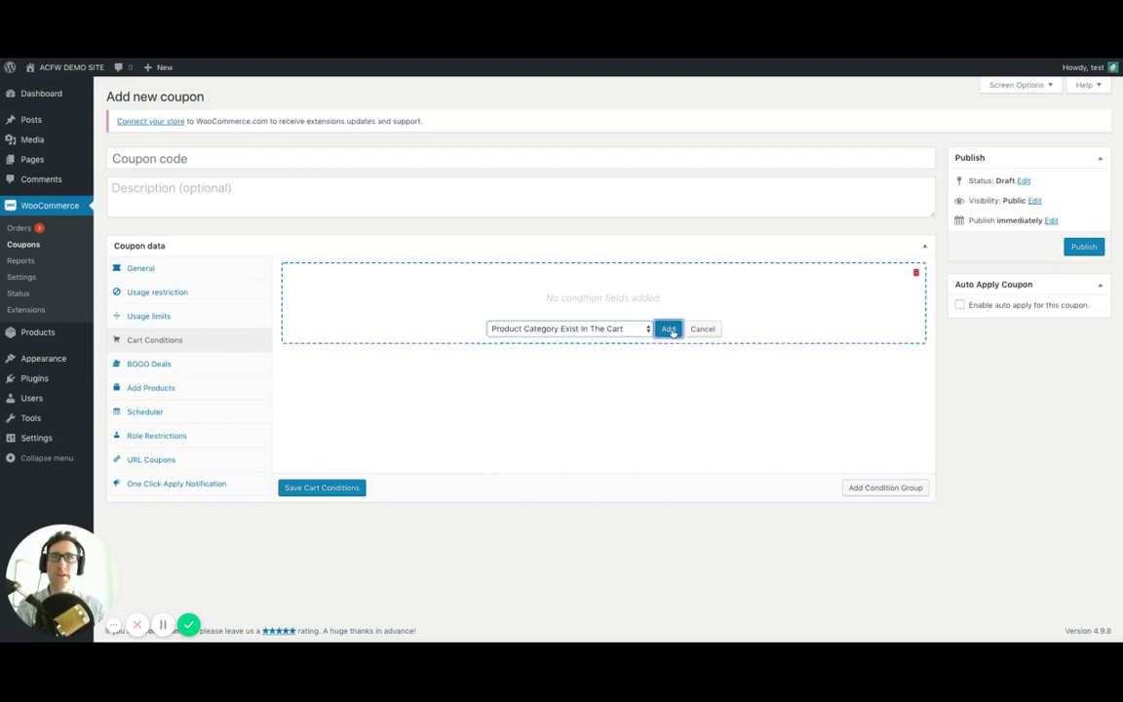
left_click(668, 328)
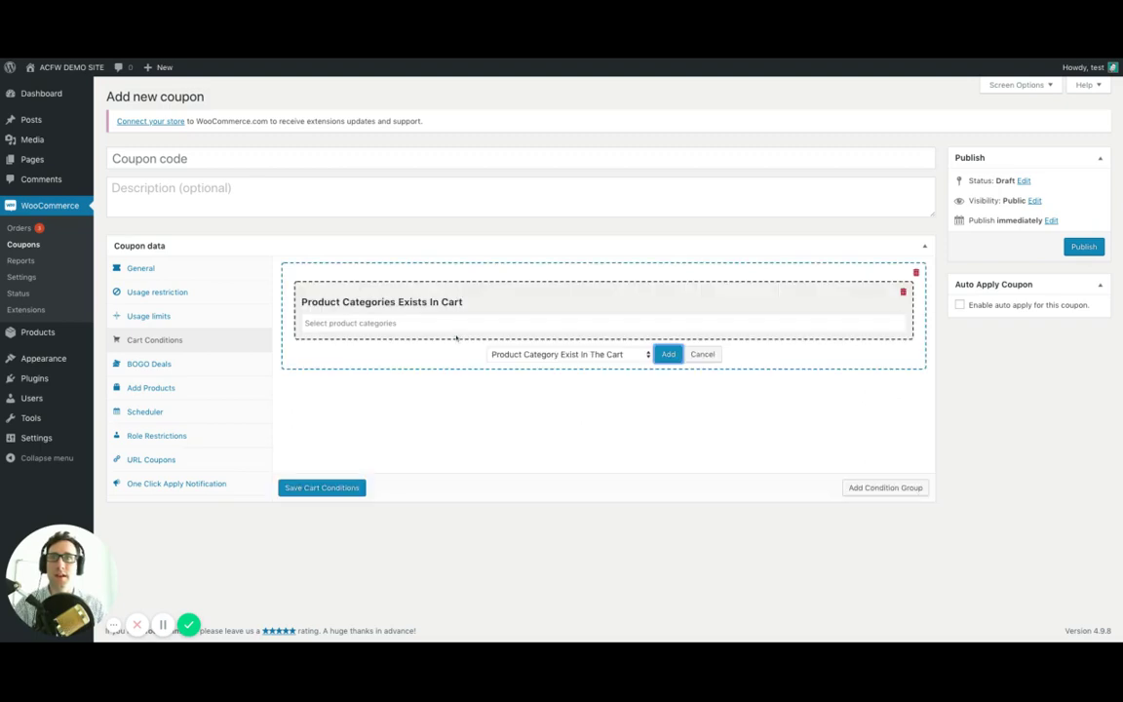
left_click(414, 323)
type("s")
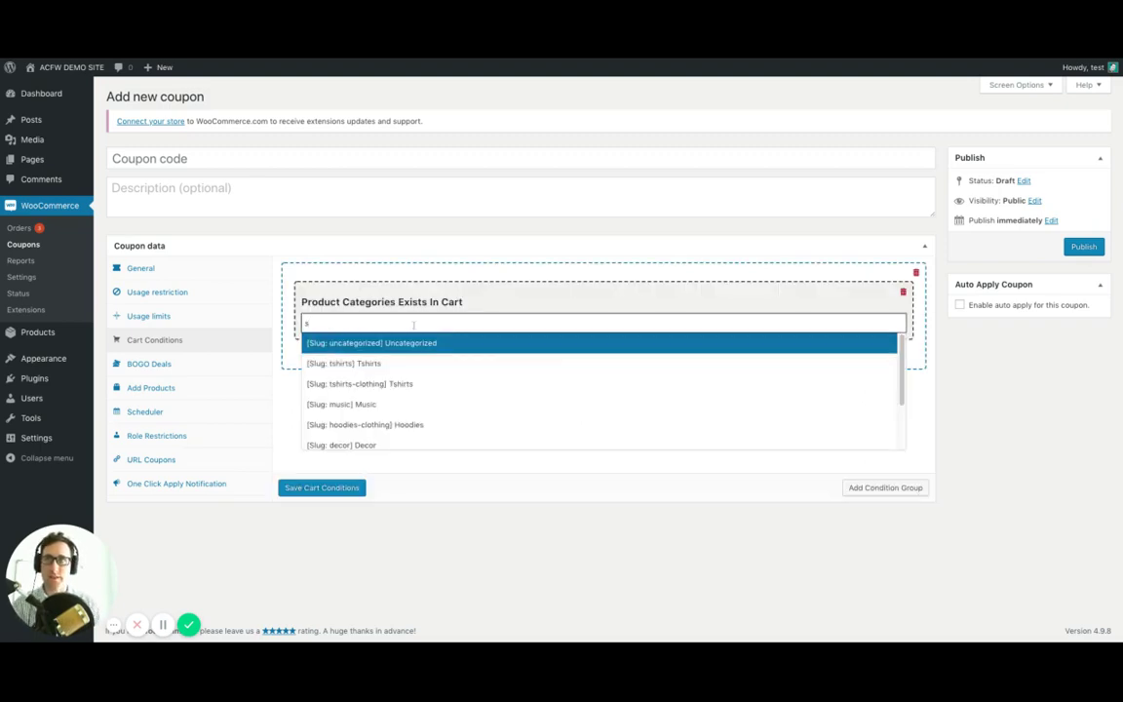
left_click(431, 385)
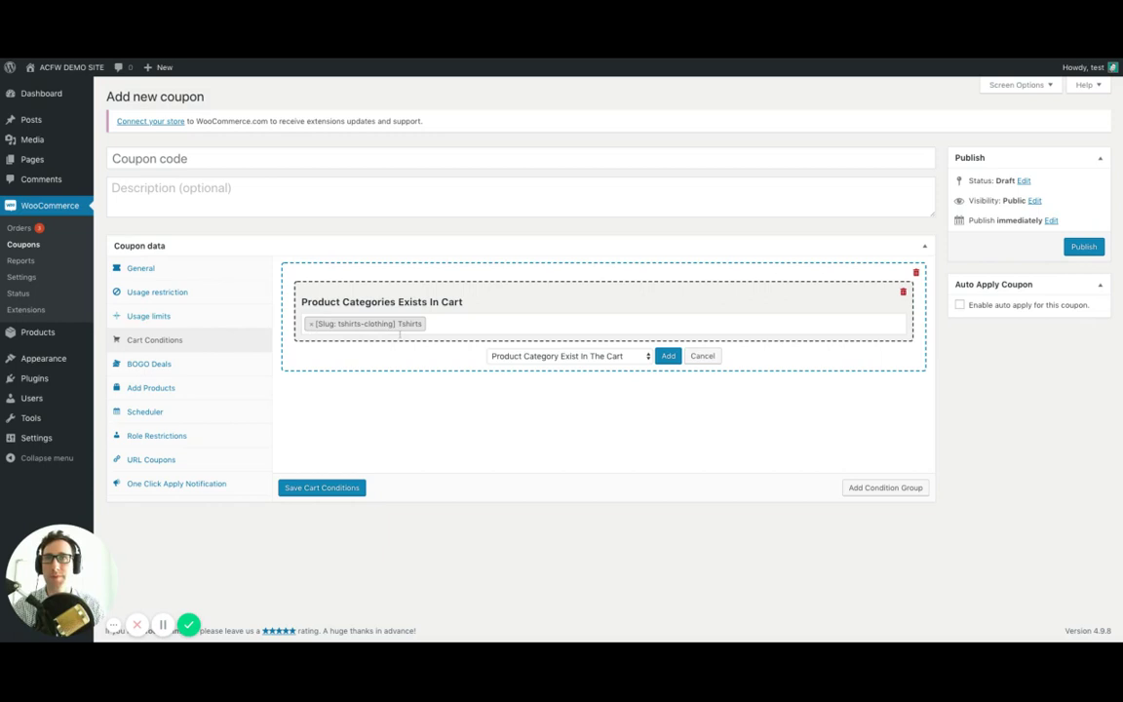
left_click(902, 291)
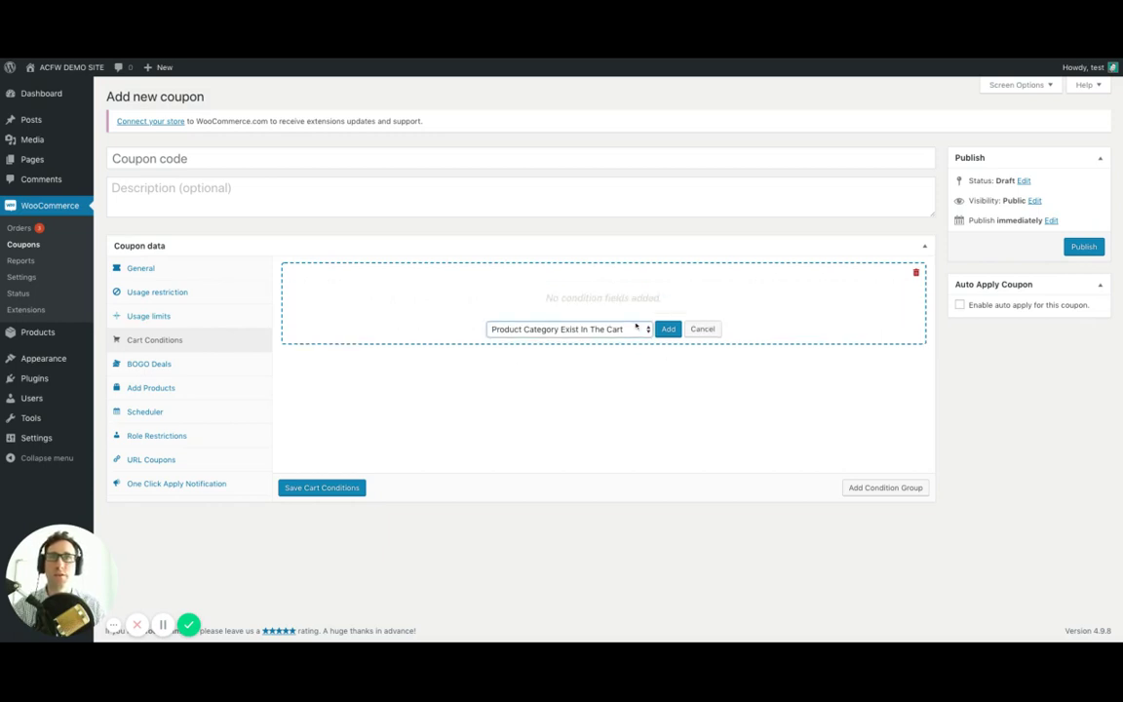
Step: Add a Product Quantity In The Cart condition for MORE THAN 1 Sunglasses (woo-sunglasses), and delete that condition again
left_click(668, 328)
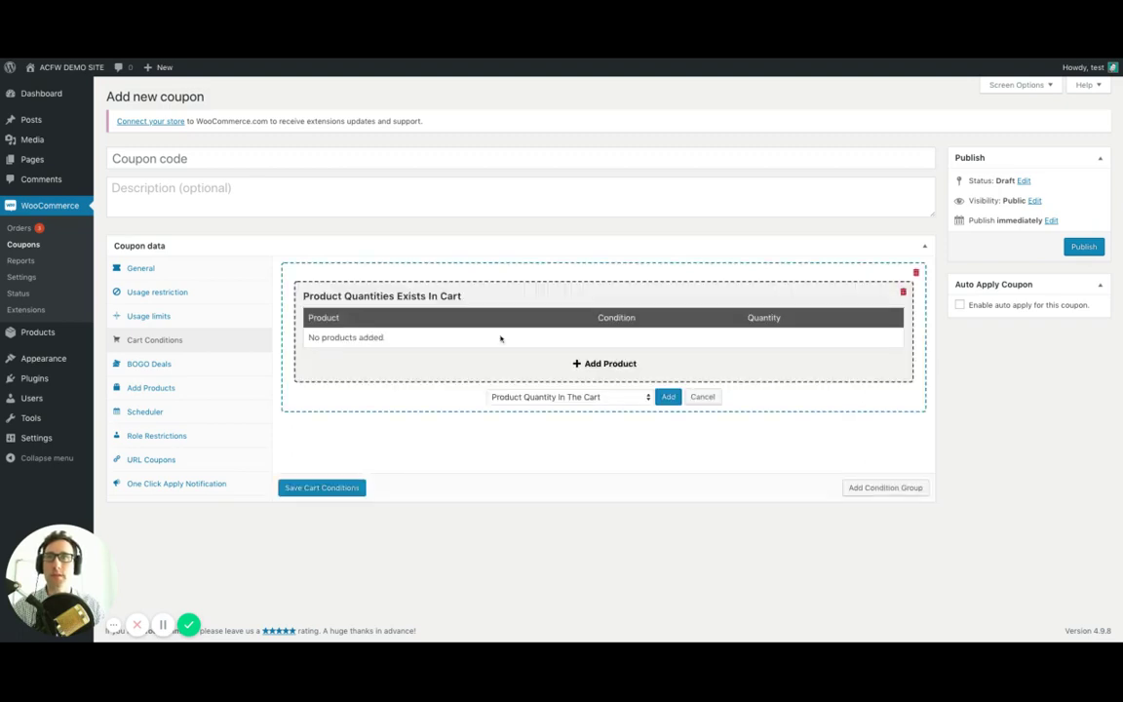
left_click(579, 368)
left_click(383, 345)
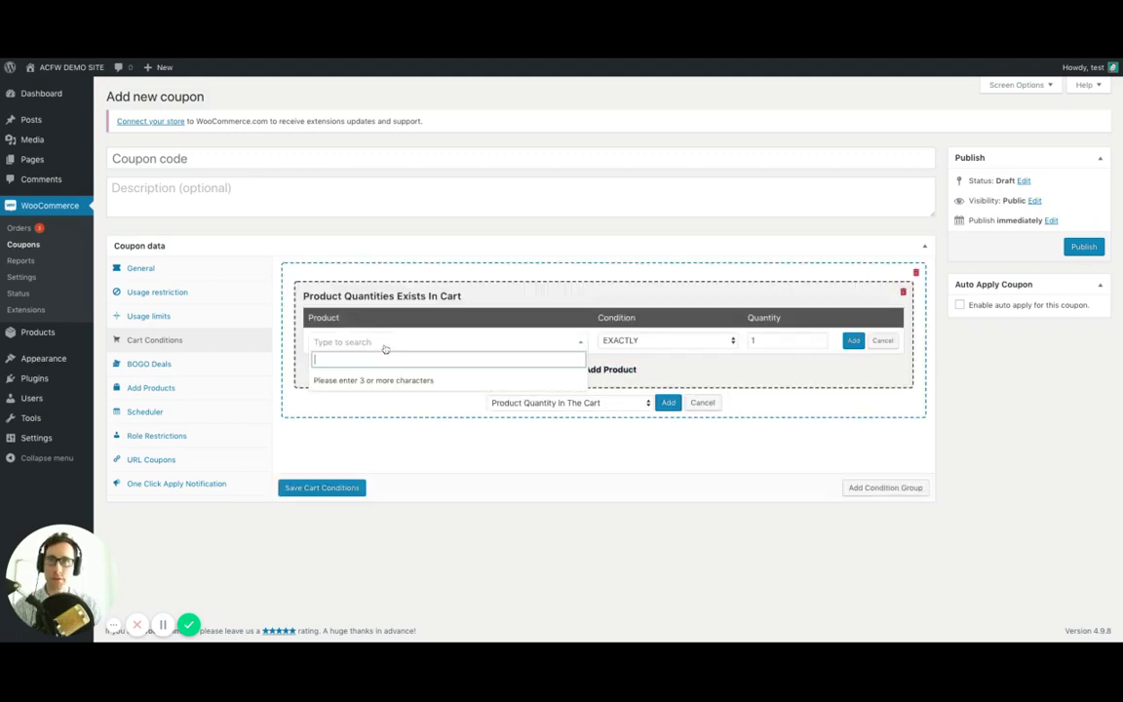
type("sungl")
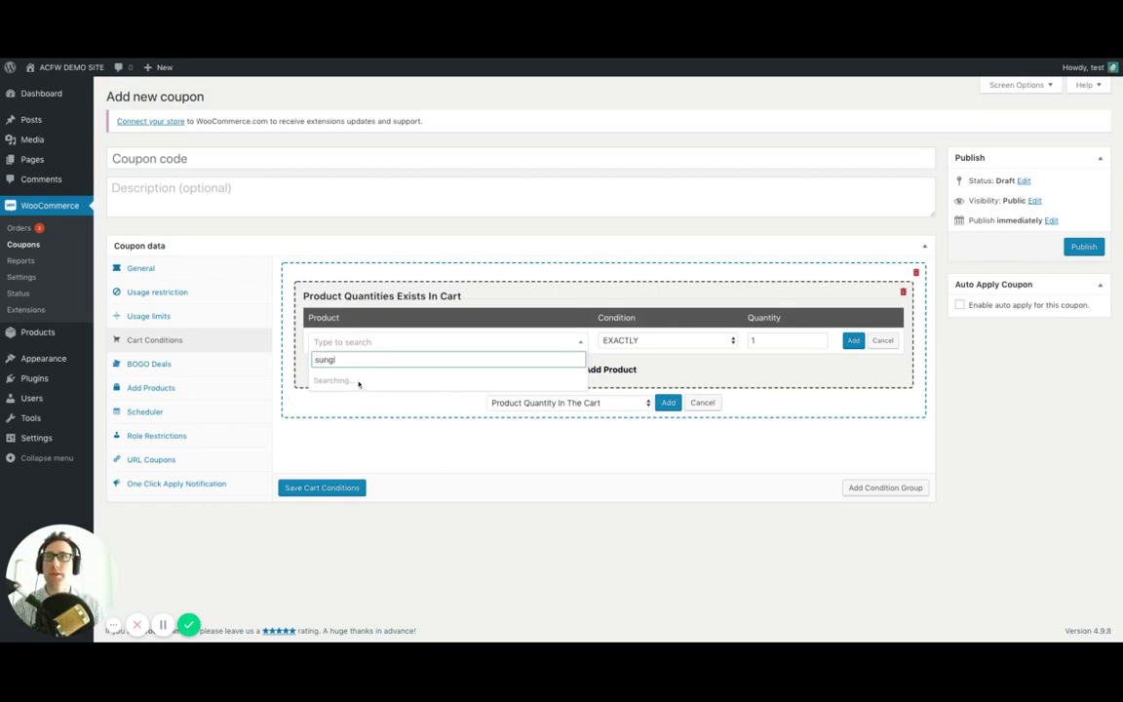
left_click(345, 382)
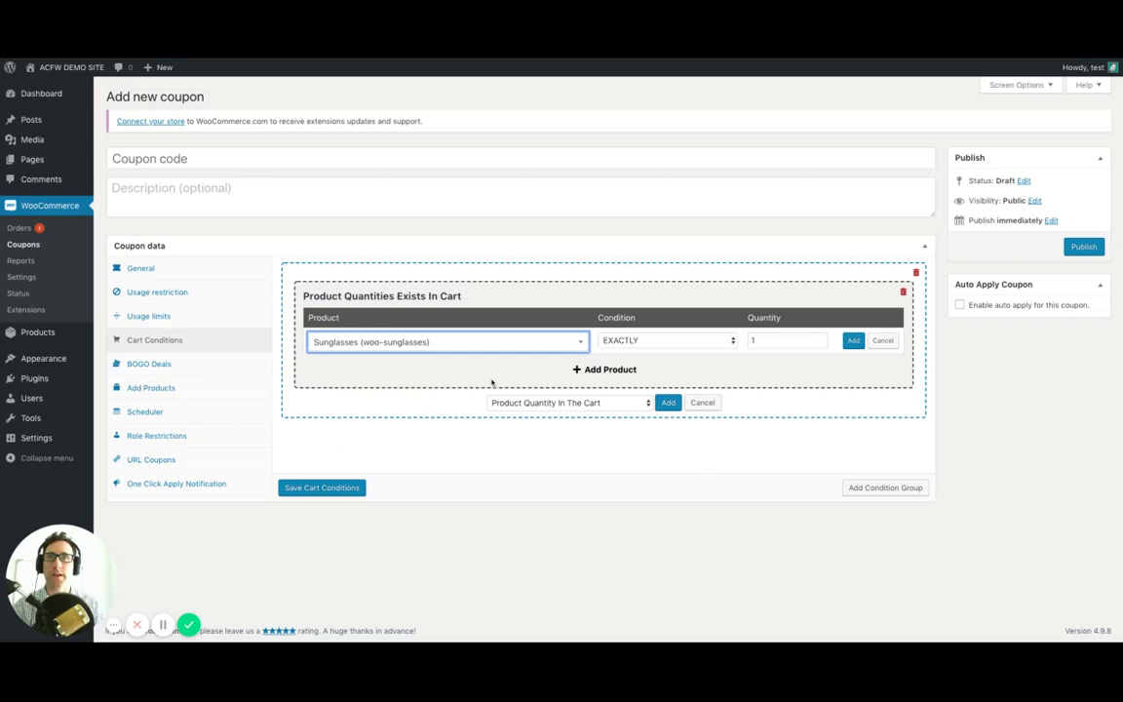
left_click(722, 340)
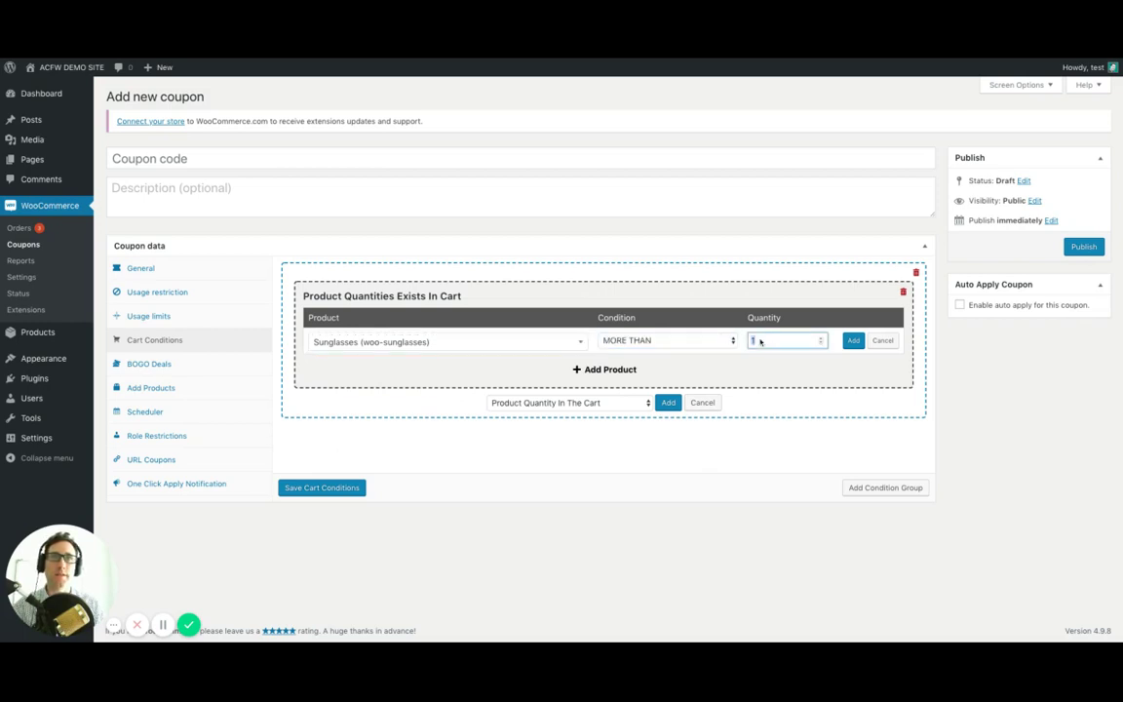
key("Tab")
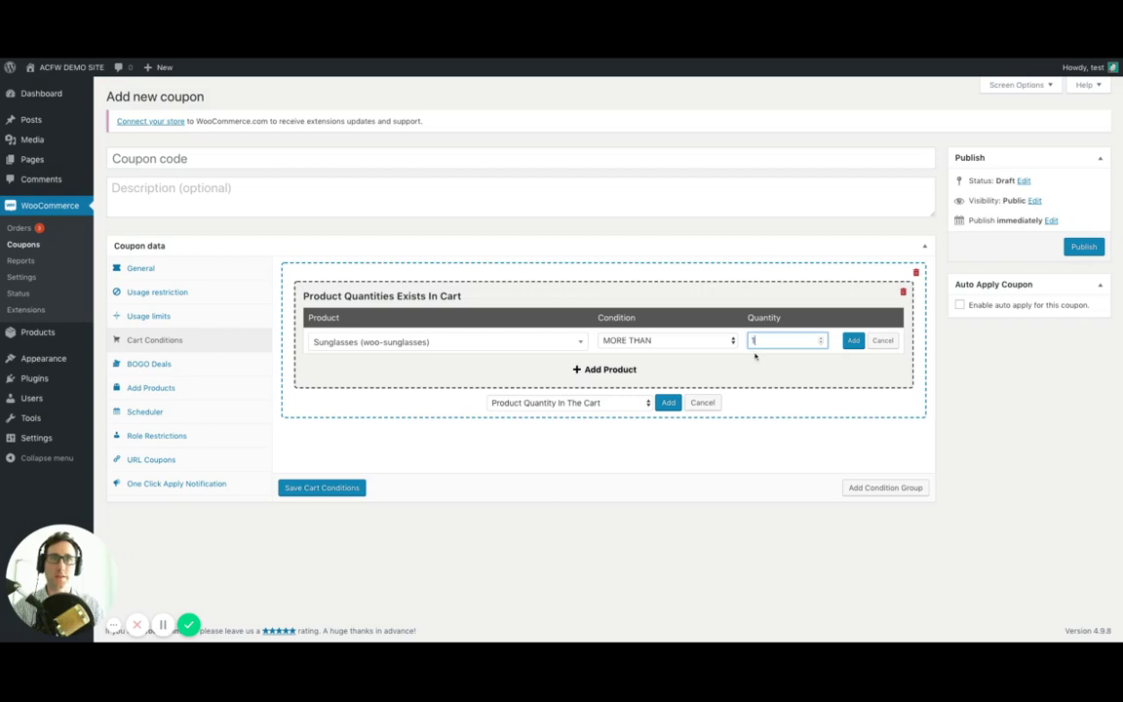
left_click(581, 421)
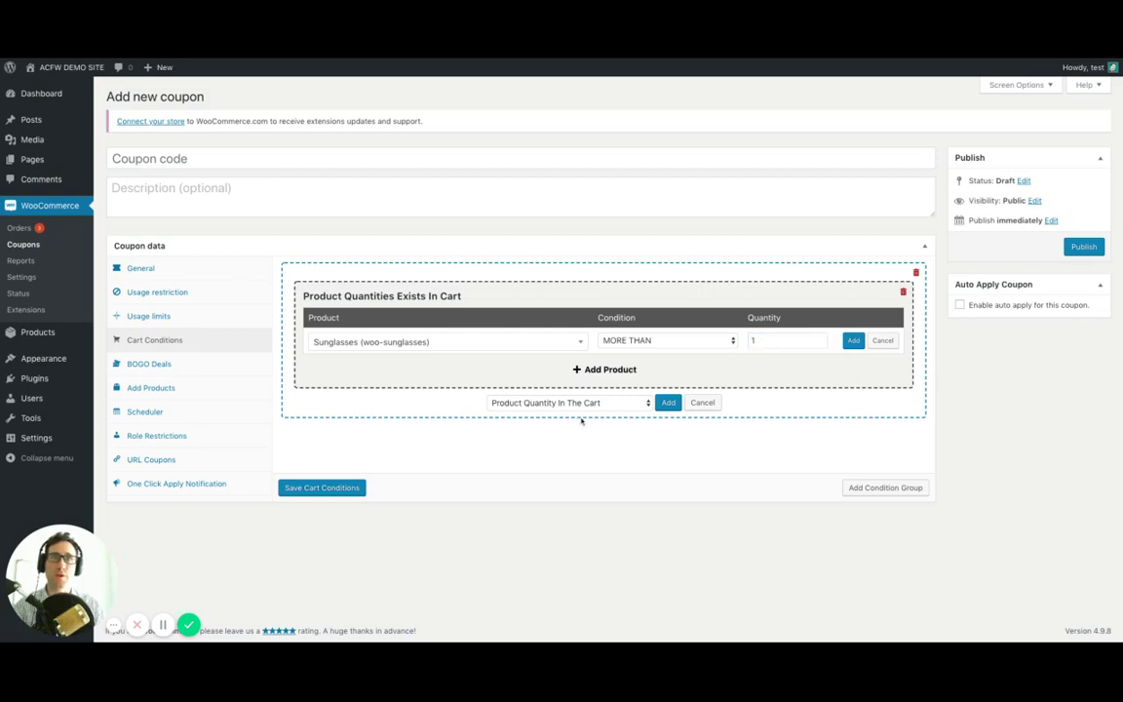
left_click(853, 340)
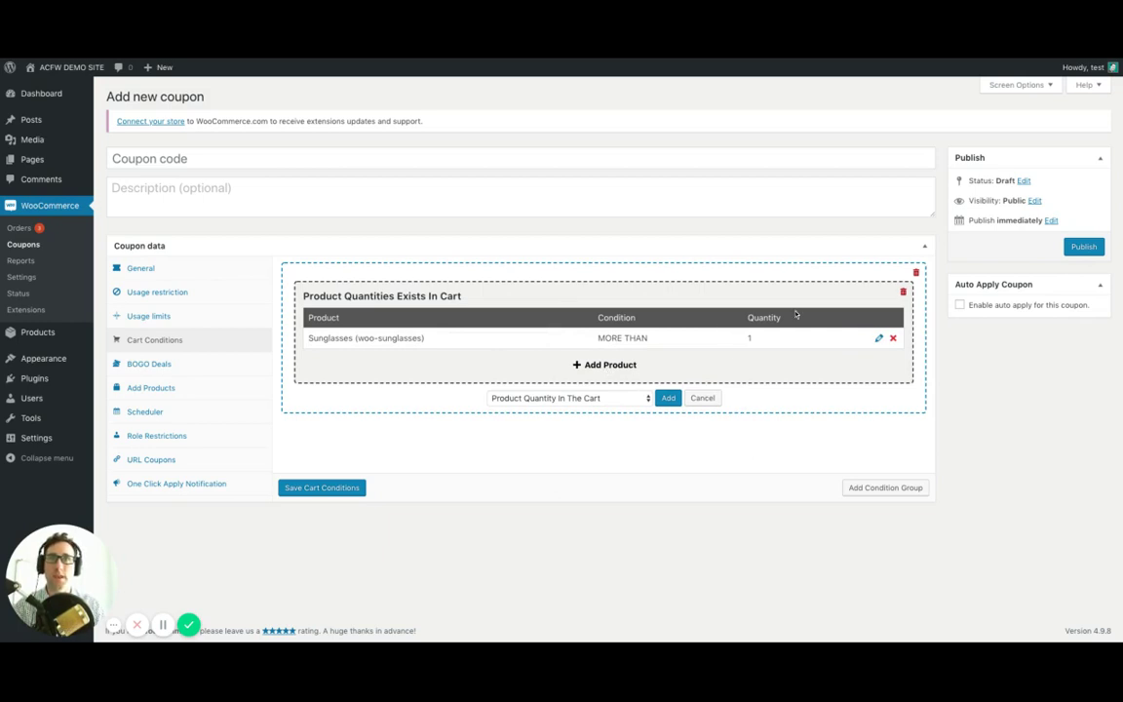
left_click(893, 337)
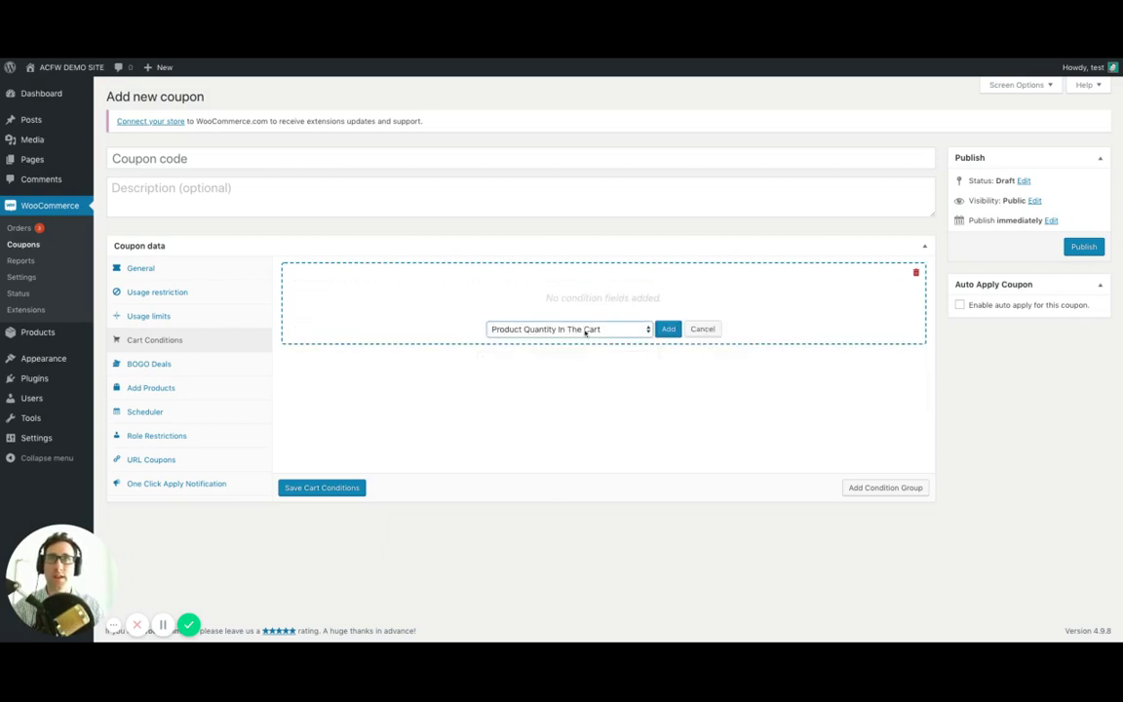
Step: Add a Cart Subtotal condition to the group, with the condition MORE THAN and a subtotal of $99
left_click(585, 329)
left_click(539, 368)
left_click(663, 330)
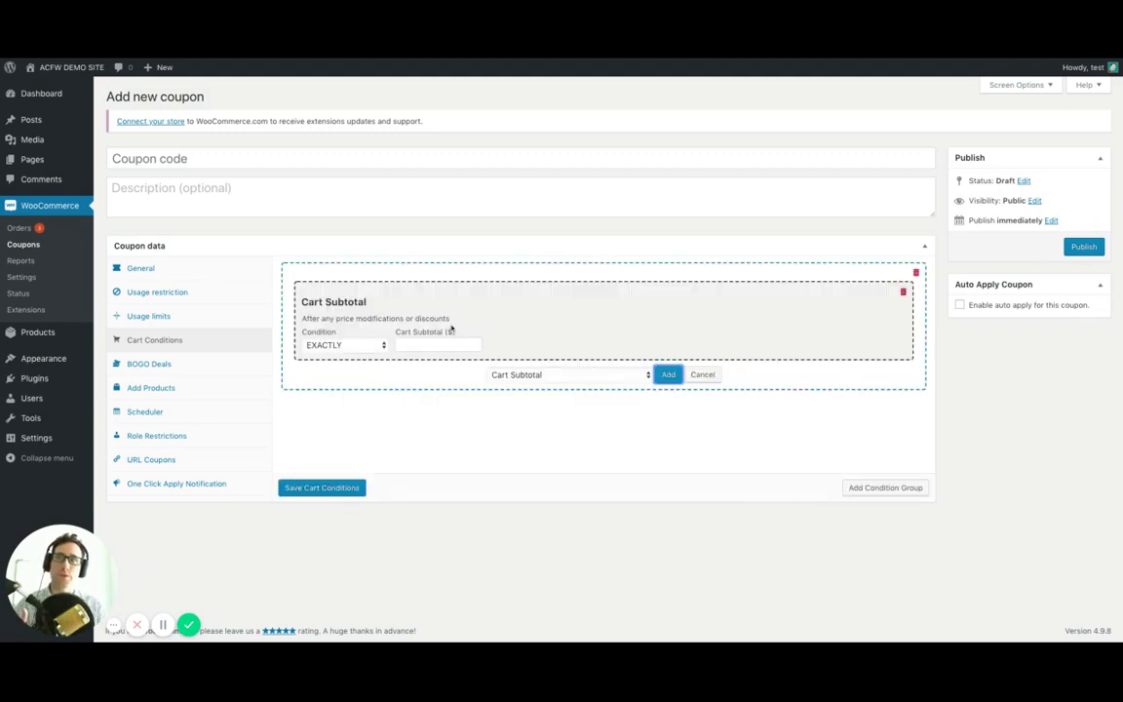
left_click(384, 345)
left_click(384, 345)
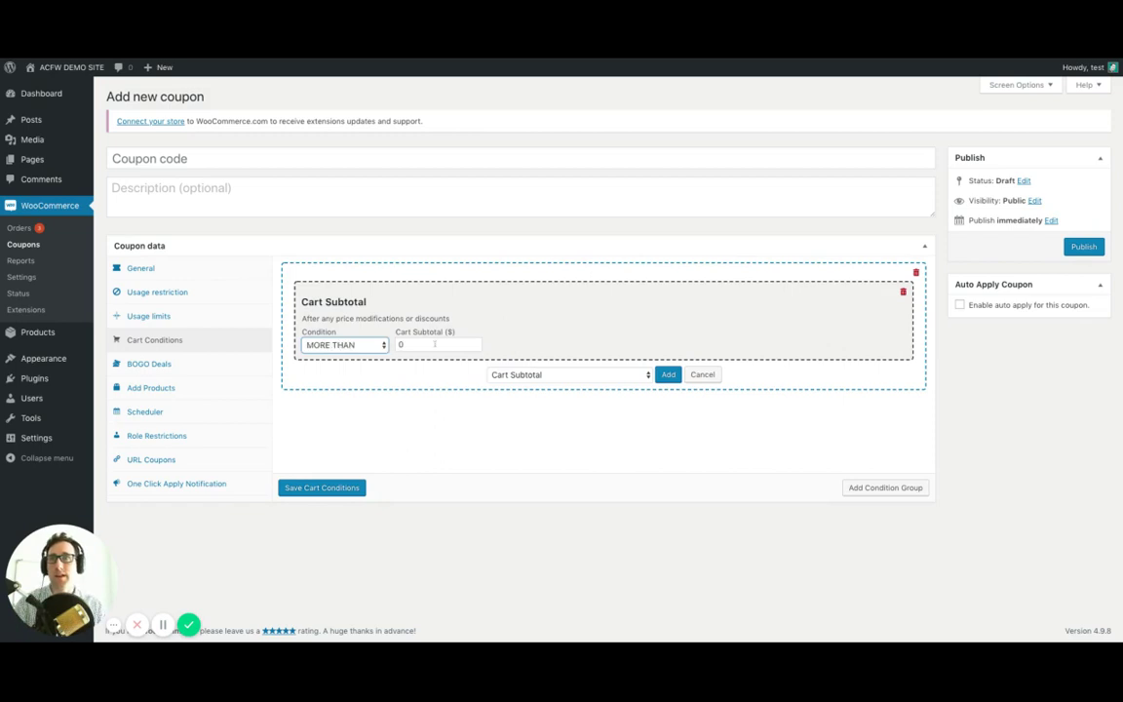
double_click(434, 344)
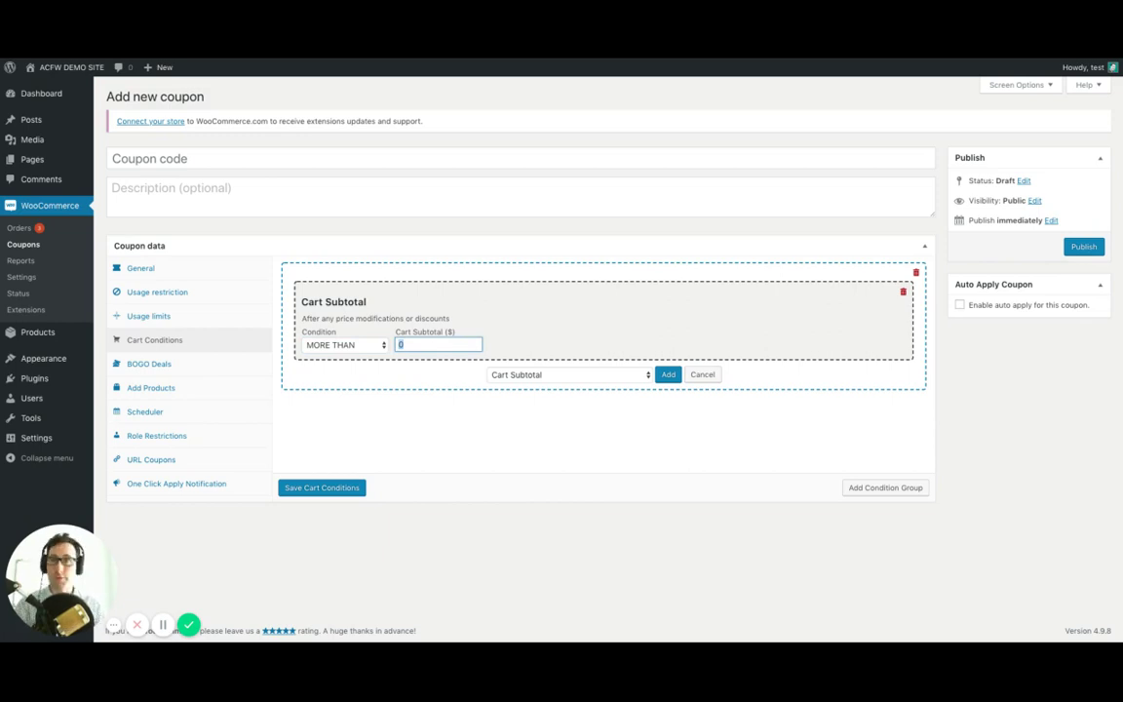
type("99")
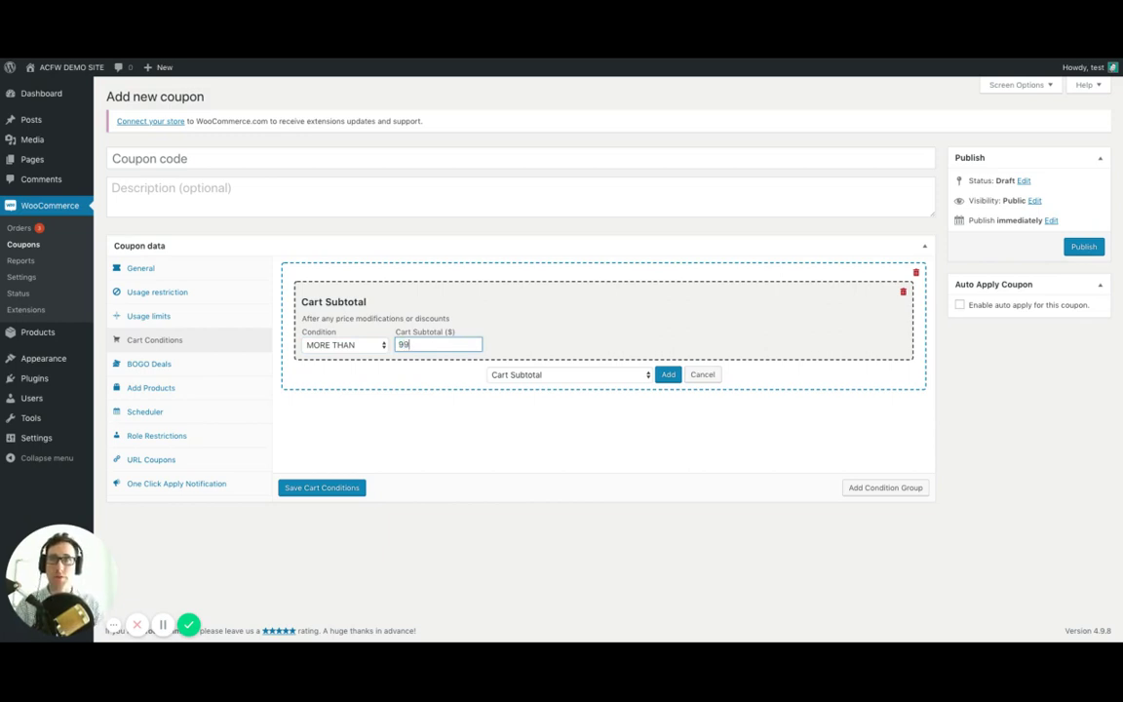
Step: Disable one click apply notifications for the coupon and enable auto apply instead
left_click(479, 408)
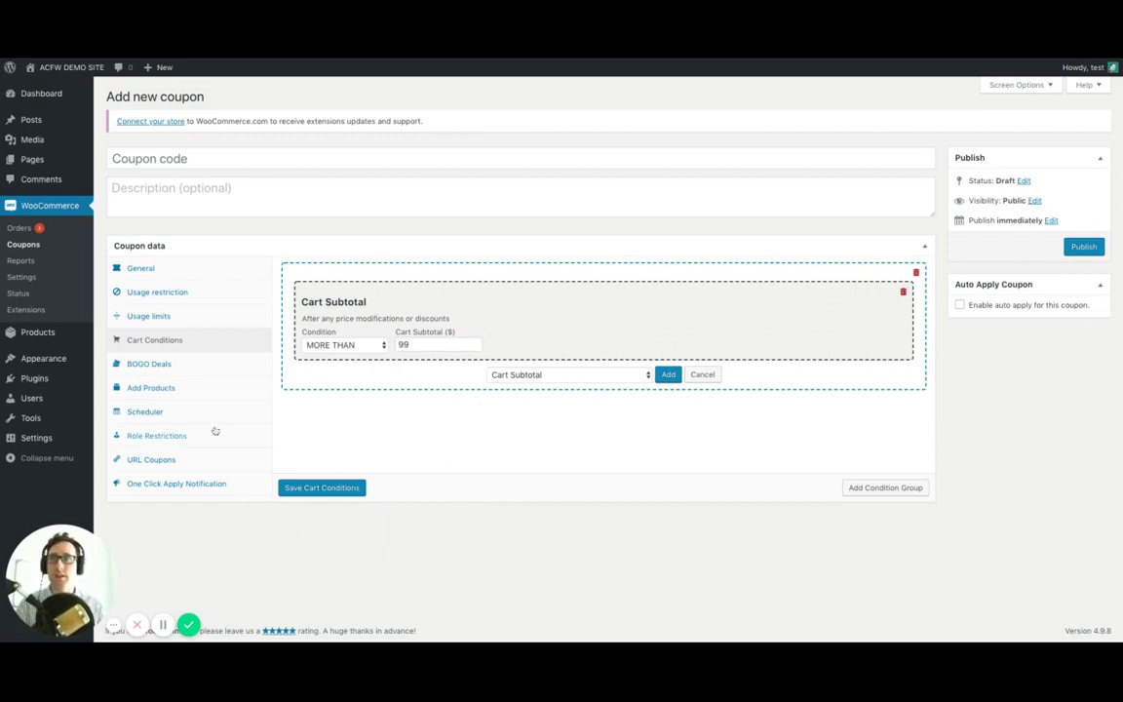
left_click(181, 485)
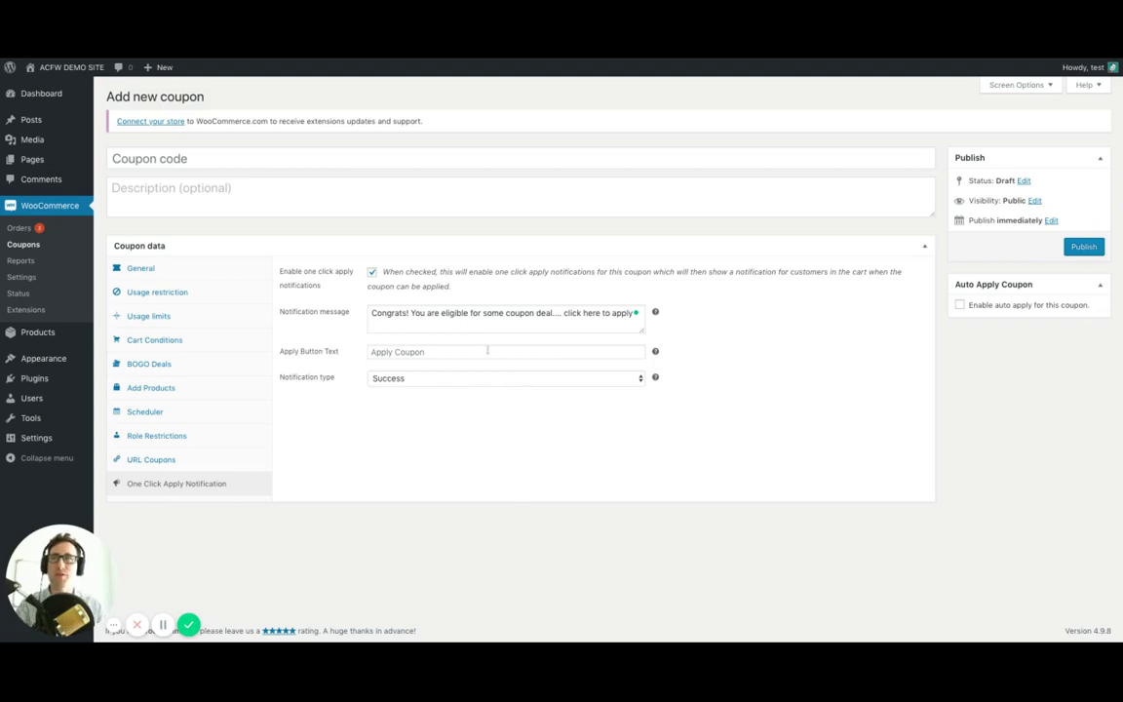
left_click(372, 272)
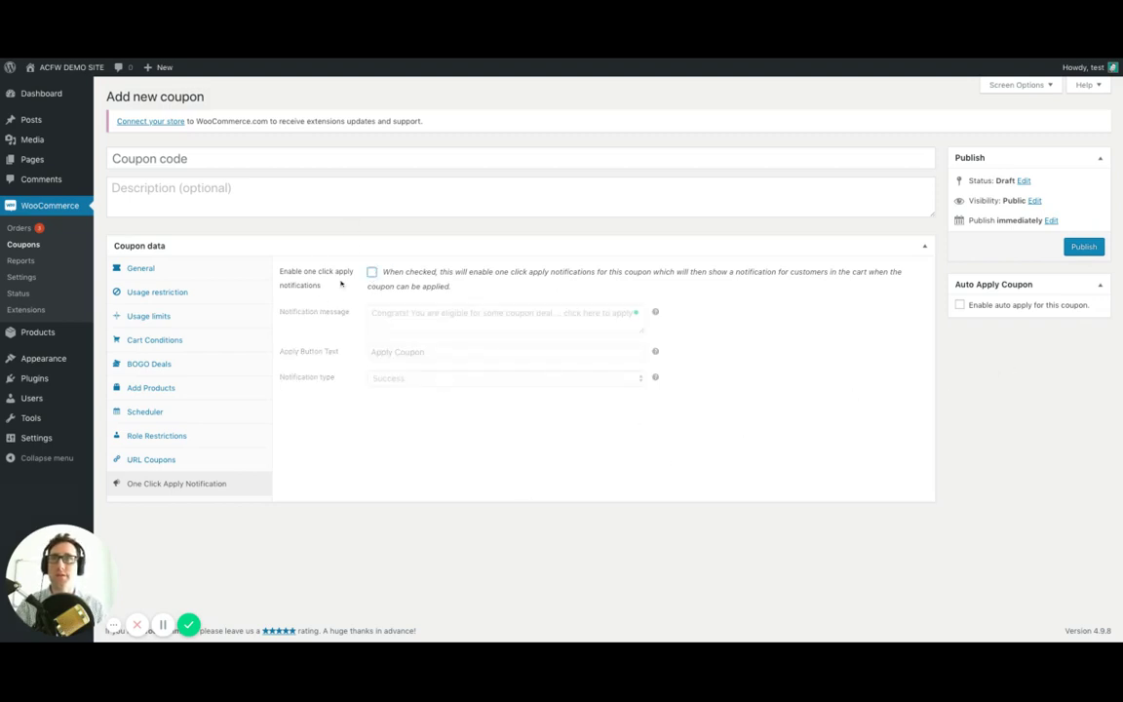
left_click(960, 305)
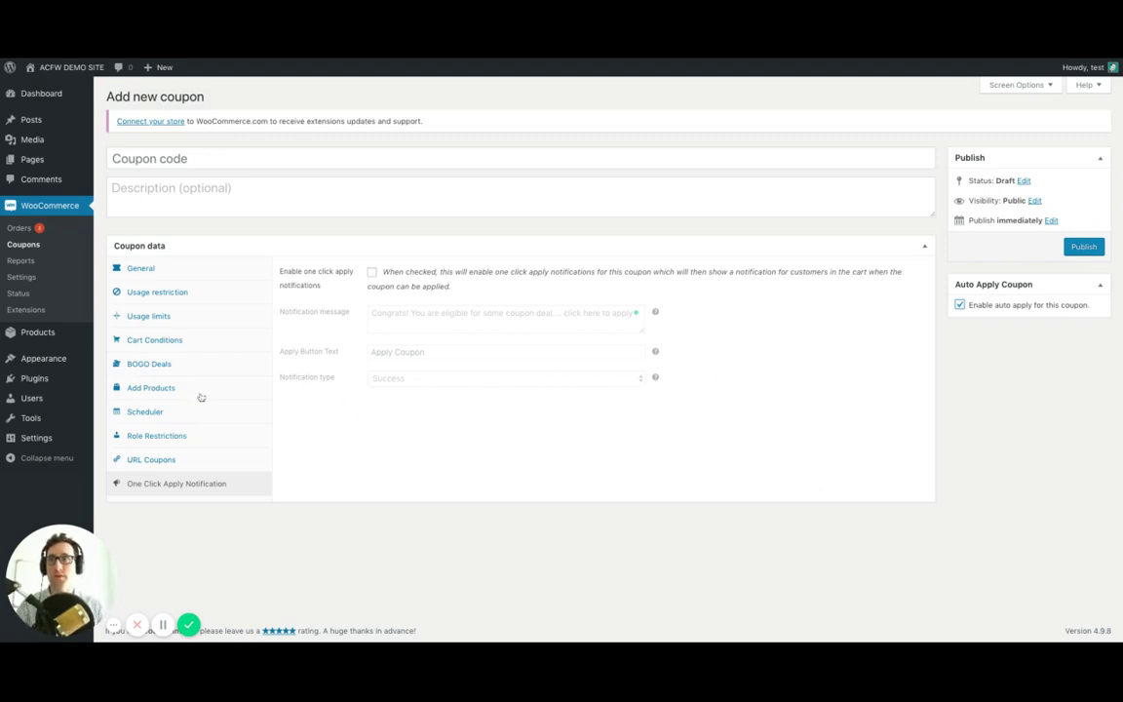
Step: Add the product Belt (woo-belt) to the coupon's added products with quantity 1 and a price override of 0
left_click(160, 388)
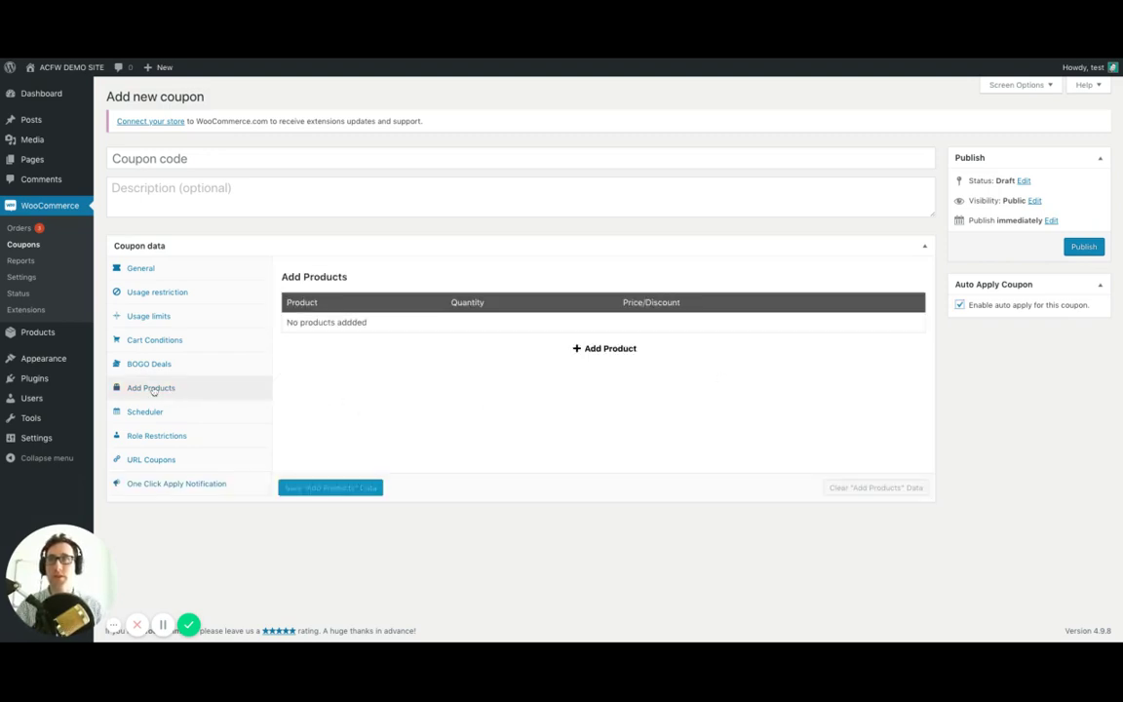
left_click(579, 349)
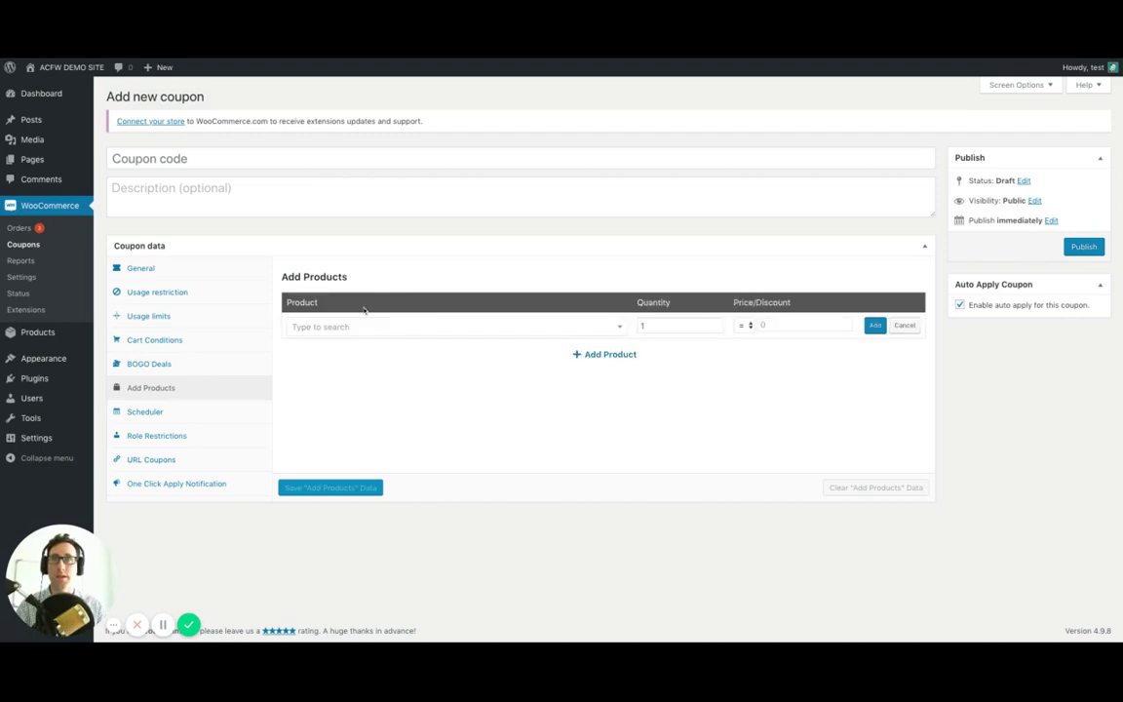
left_click(353, 329)
type("belt")
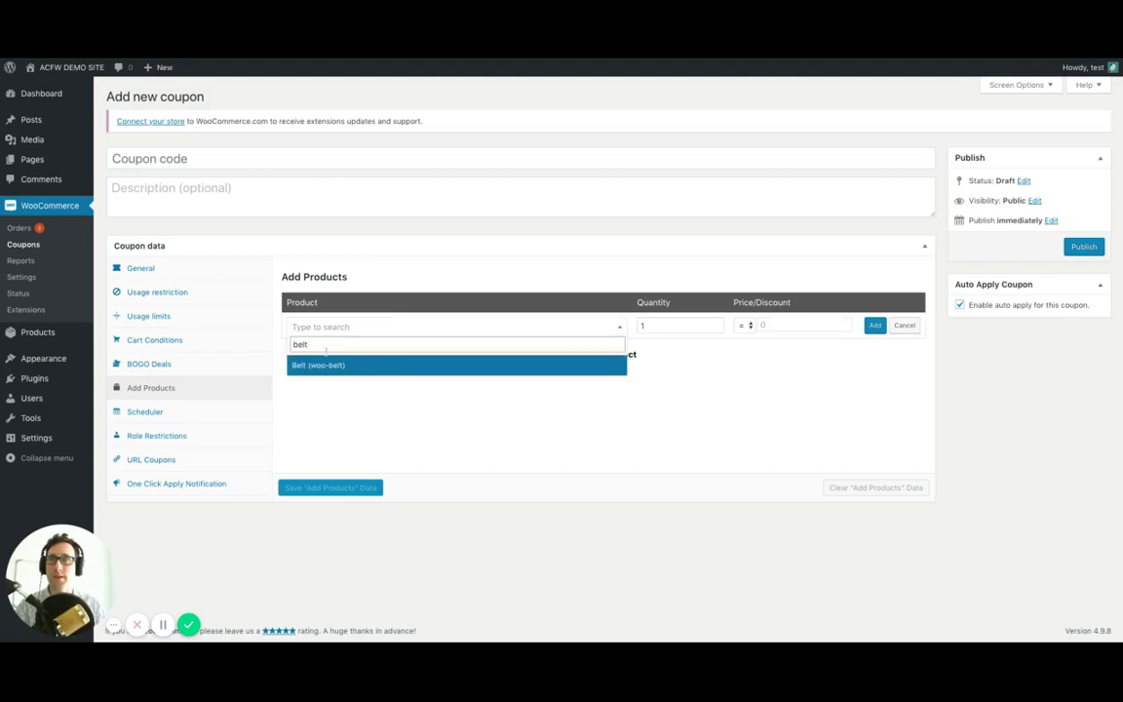
left_click(359, 366)
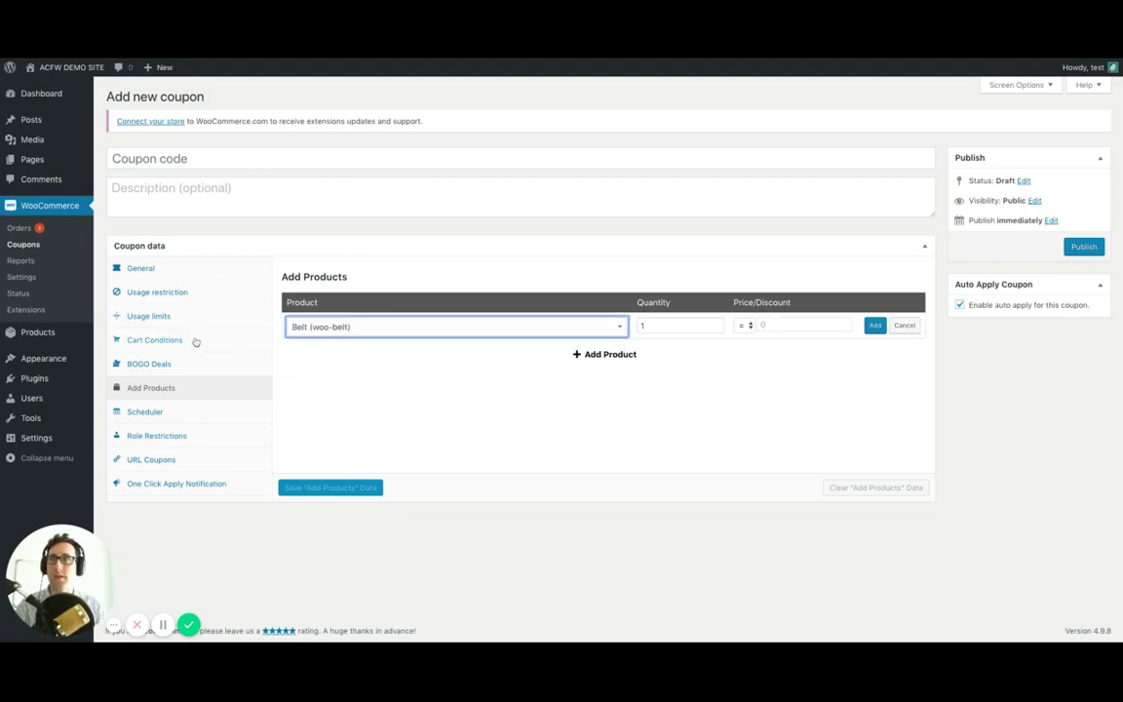
left_click(408, 372)
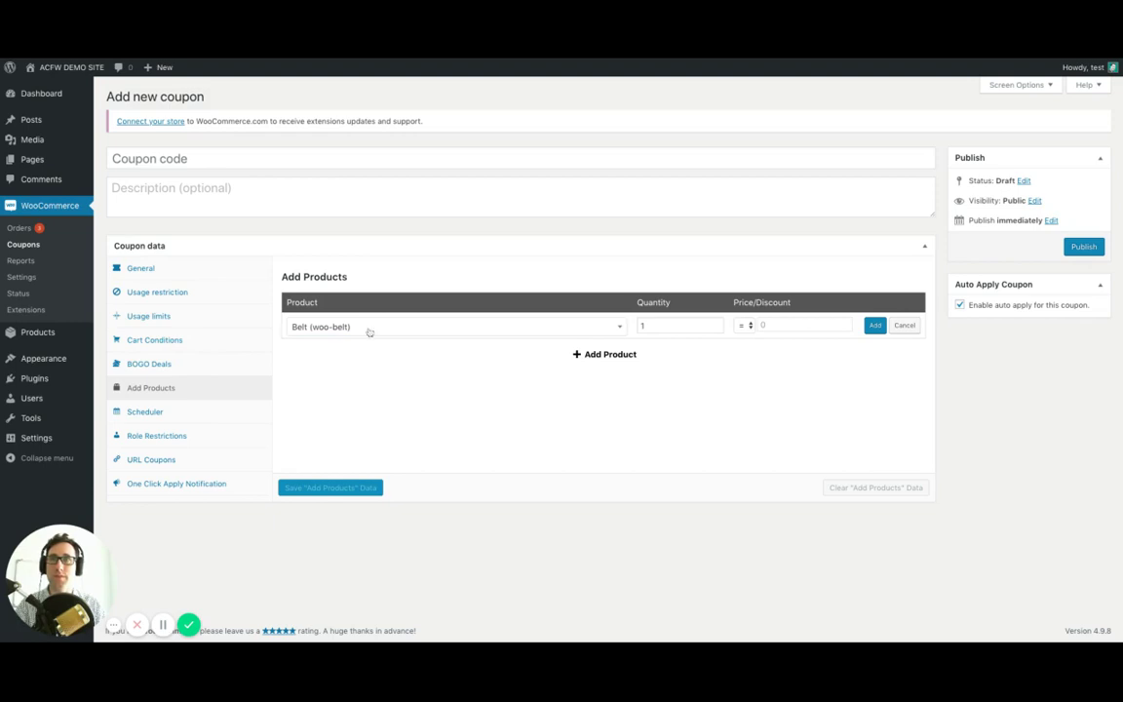
left_click(748, 326)
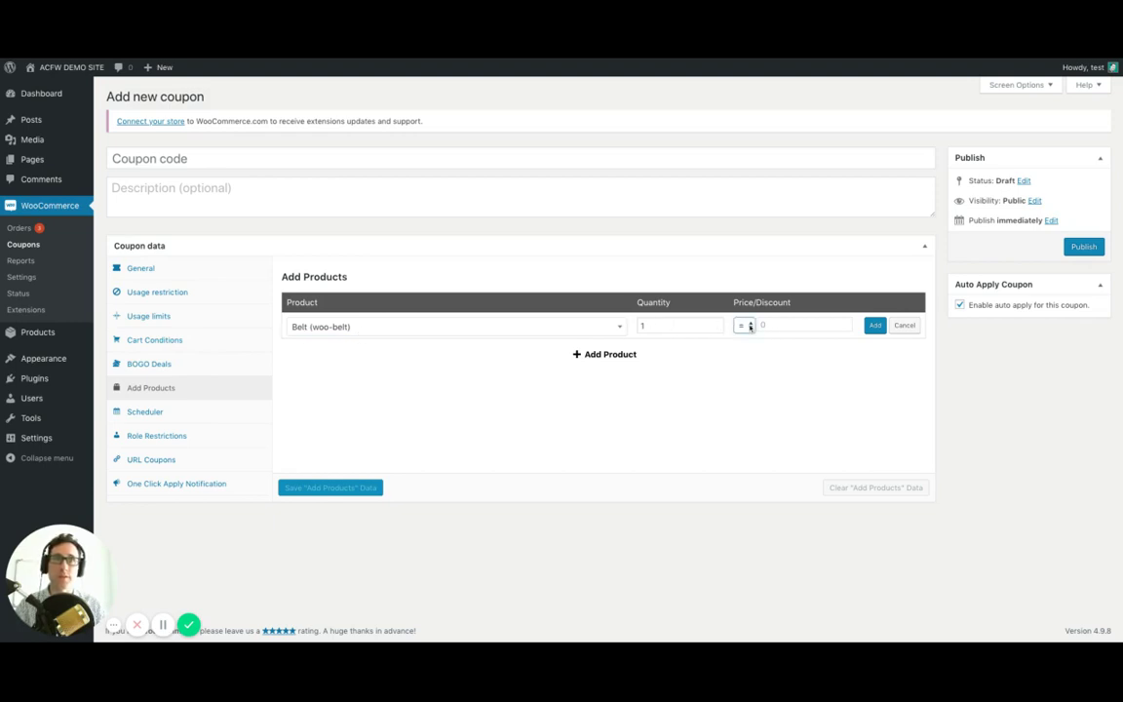
left_click(748, 327)
left_click(799, 324)
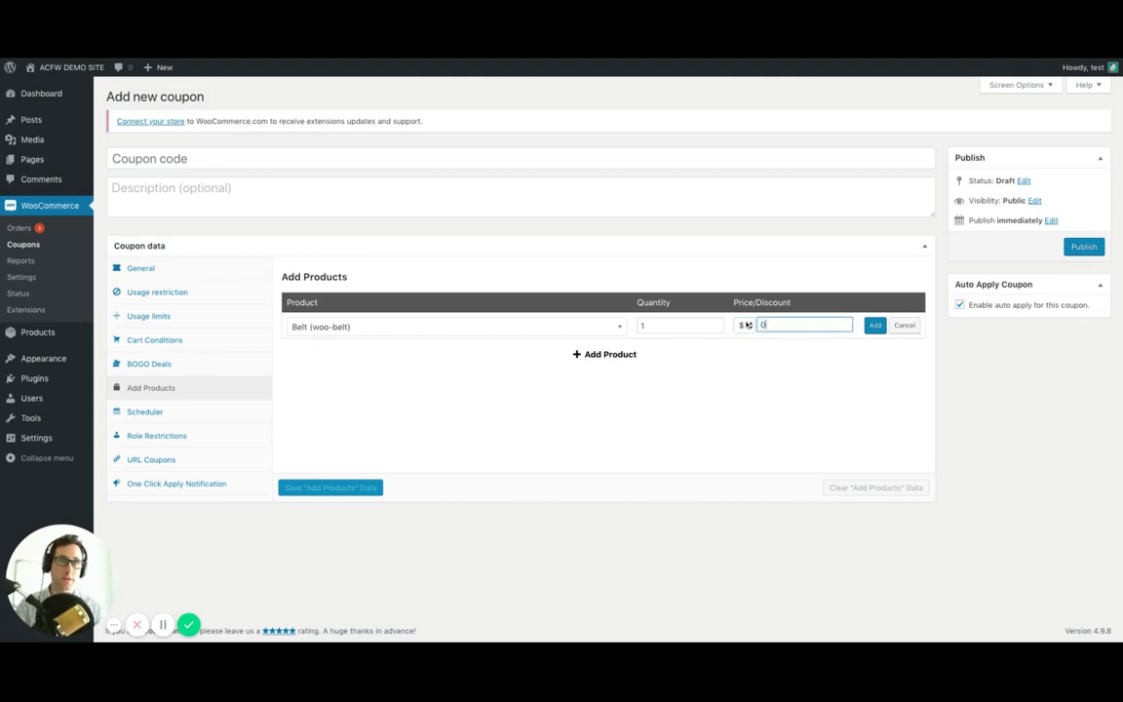
left_click(874, 324)
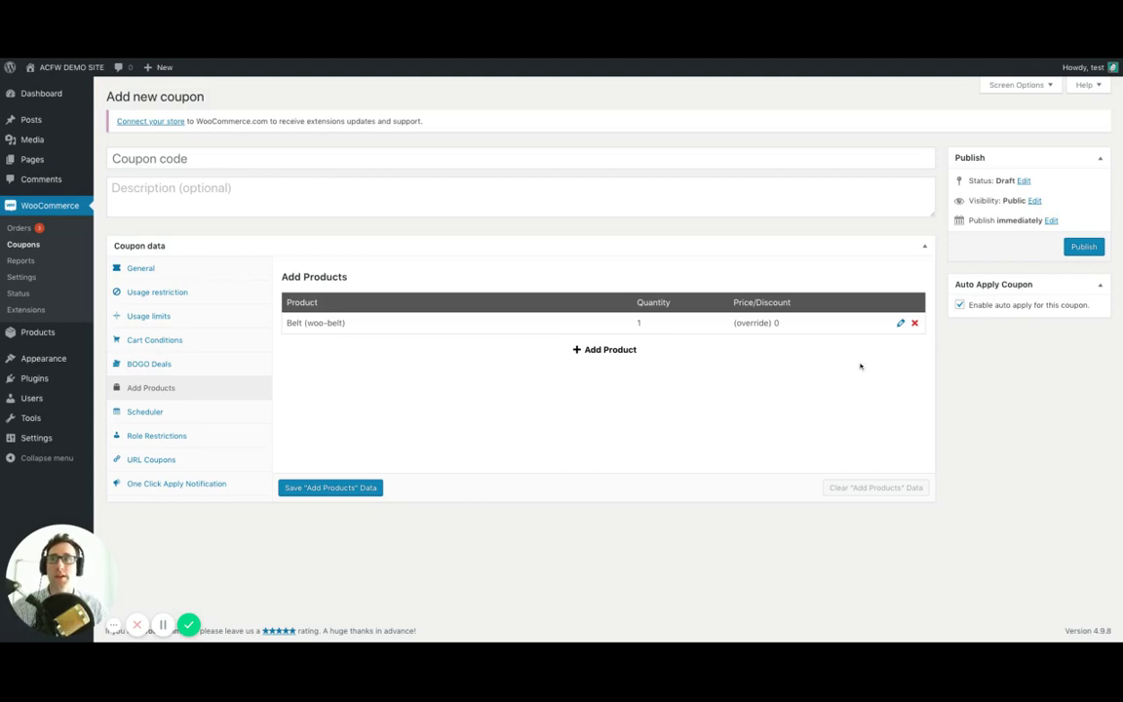
Step: Open the coupon's One Click Apply Notification settings again
left_click(191, 483)
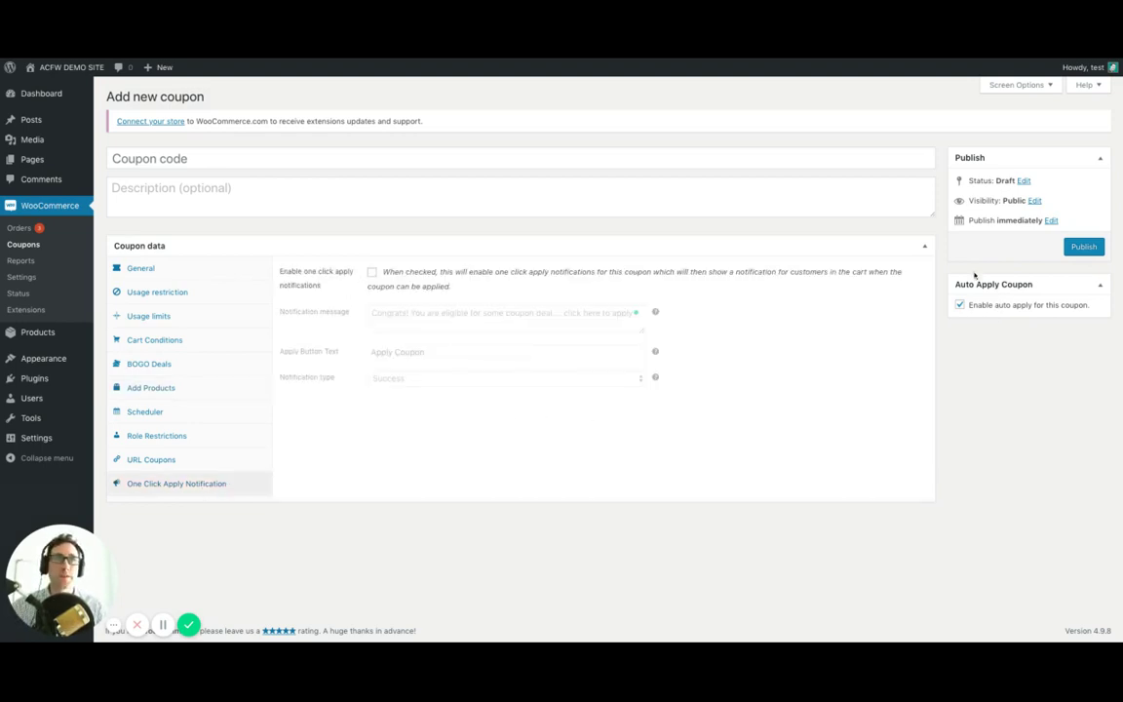